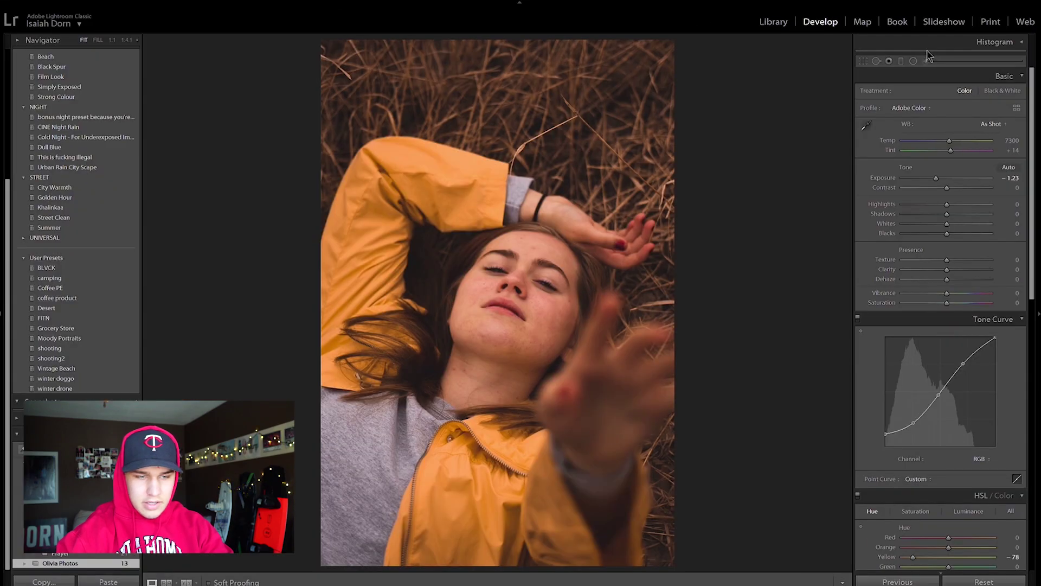
Step: Paint over the yellow jacket using an adjustment brush of size 15.5 with an orange colour tint
left_click(926, 61)
left_click_drag(963, 315, 916, 315)
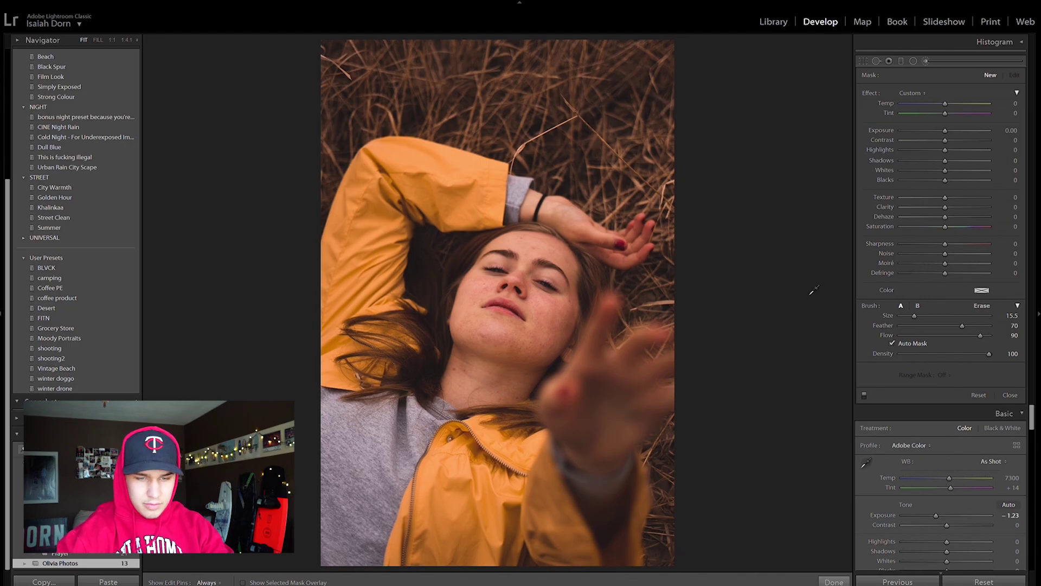
left_click(793, 298)
mouse_move(496, 224)
left_mouse_down()
mouse_move(522, 223)
mouse_move(389, 304)
mouse_move(407, 387)
mouse_move(430, 280)
mouse_move(536, 204)
mouse_move(444, 199)
left_mouse_up()
mouse_move(540, 459)
left_mouse_down()
mouse_move(482, 531)
mouse_move(462, 577)
mouse_move(552, 484)
mouse_move(525, 475)
mouse_move(472, 503)
left_mouse_up()
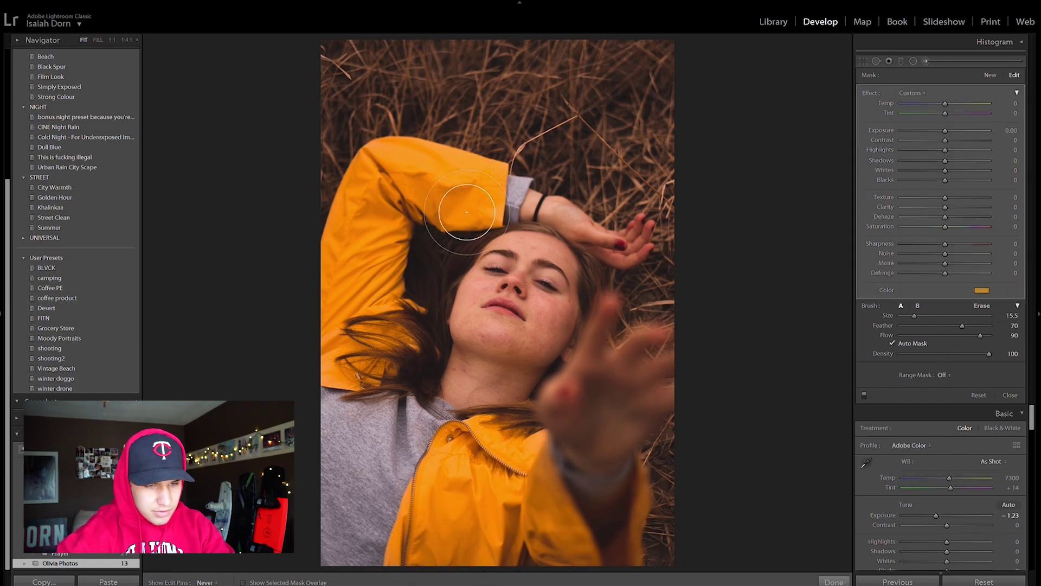
Step: Fit a tilted radial filter around the woman's face, clear its orange tint, and slightly lower the exposure outside it
left_click(913, 60)
mouse_move(503, 293)
left_mouse_down()
mouse_move(563, 358)
mouse_move(602, 376)
mouse_move(630, 365)
left_mouse_up()
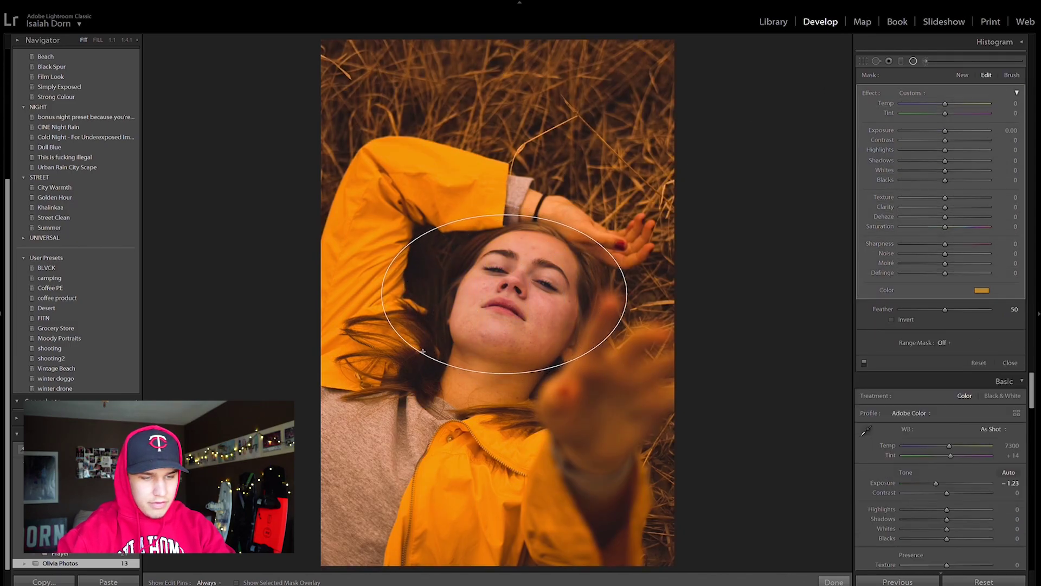
left_click_drag(431, 348, 477, 375)
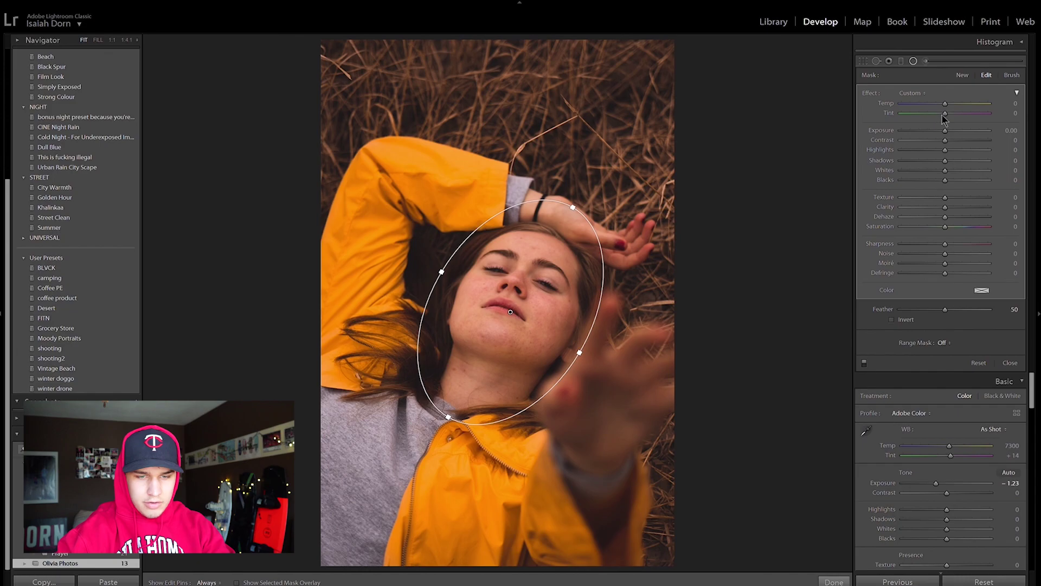
left_click_drag(945, 131, 938, 131)
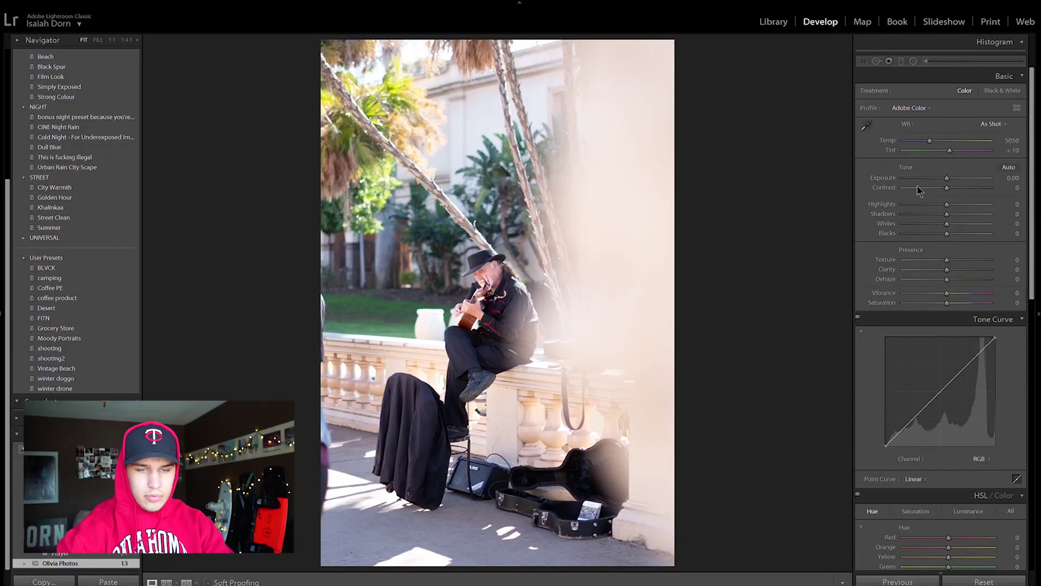
Step: Set the guitarist photo's temperature to 6458, exposure to -0.74, vibrance to +39 and saturation to -33
left_click_drag(929, 140, 942, 141)
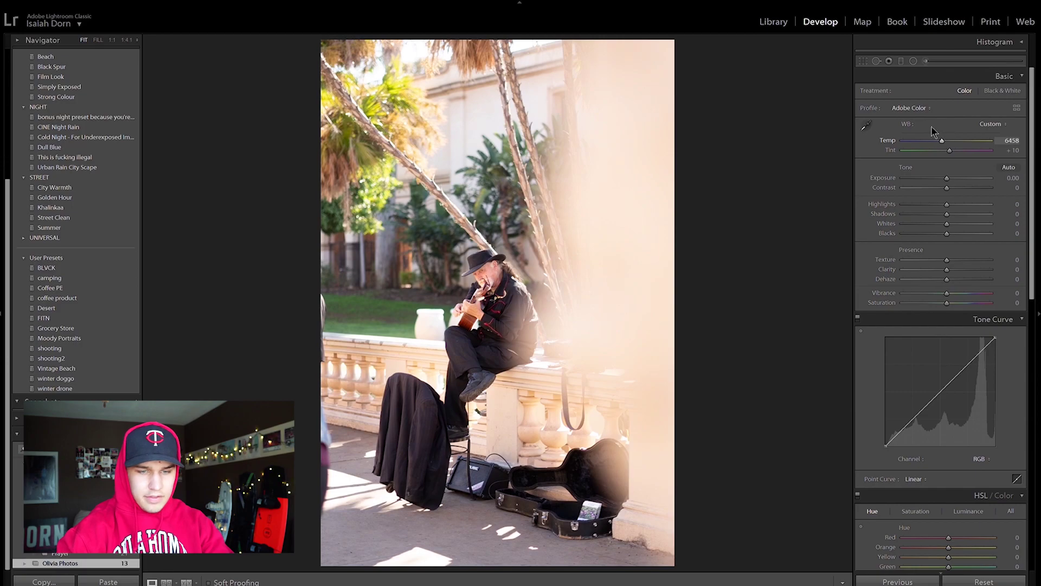
left_click_drag(947, 177, 942, 181)
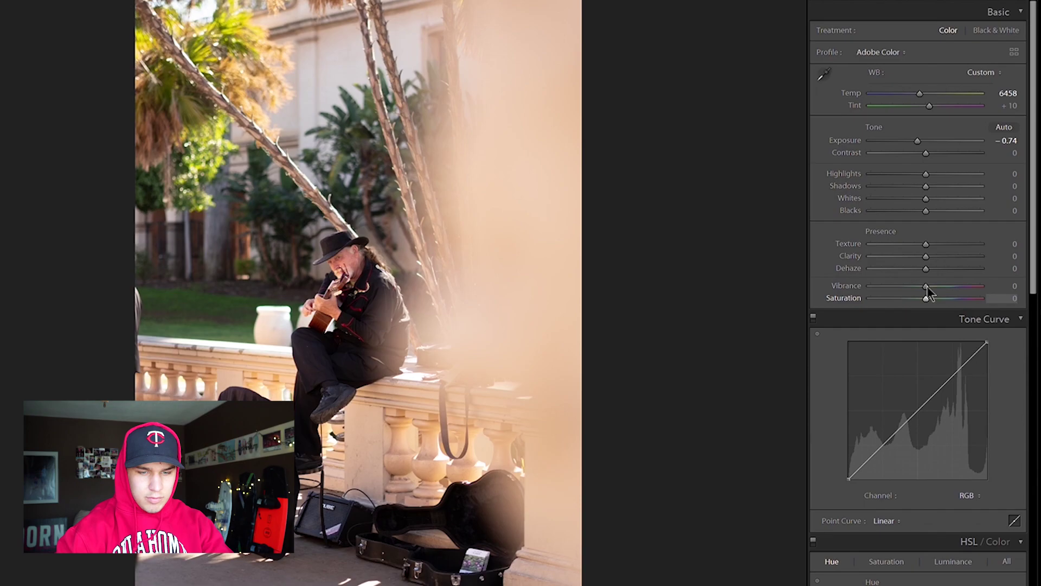
left_click_drag(946, 302, 950, 279)
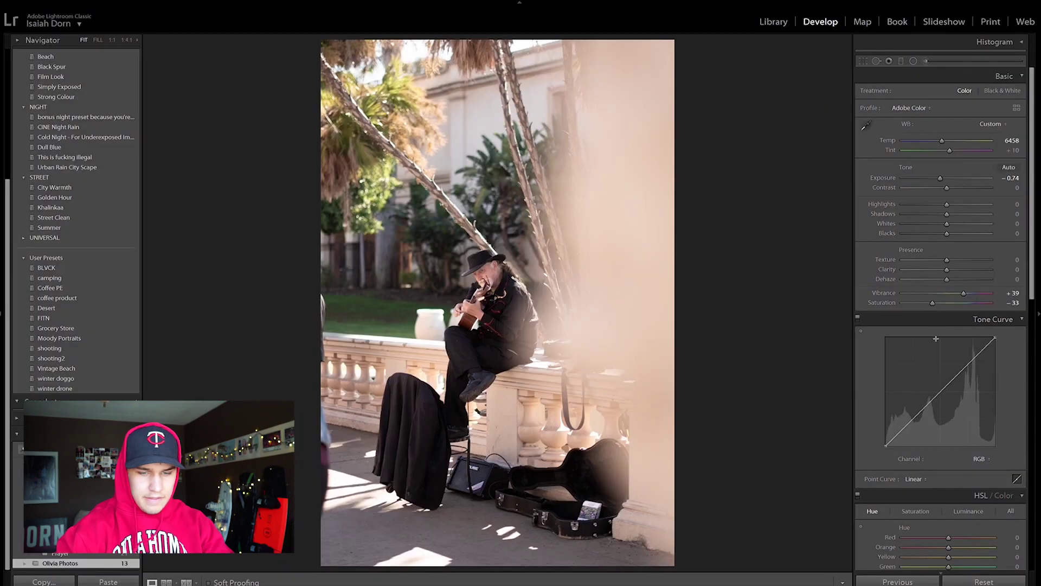
Step: Shape the guitarist photo's RGB tone curve into a three-point S-curve with lowered shadows, raised highlights and a lifted black point
left_click(940, 391)
left_click(967, 365)
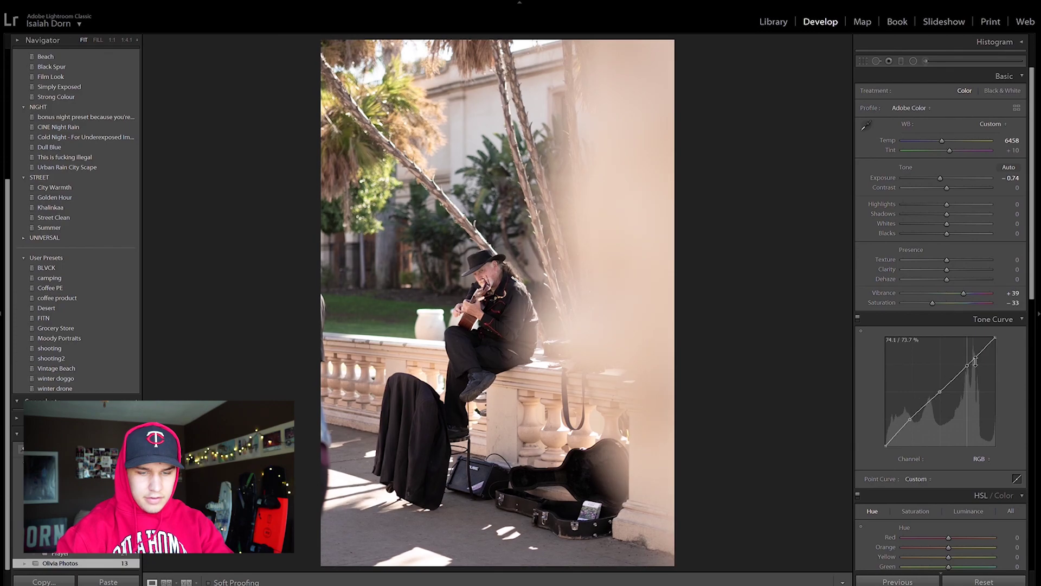
left_click(910, 419)
left_click_drag(913, 414, 914, 419)
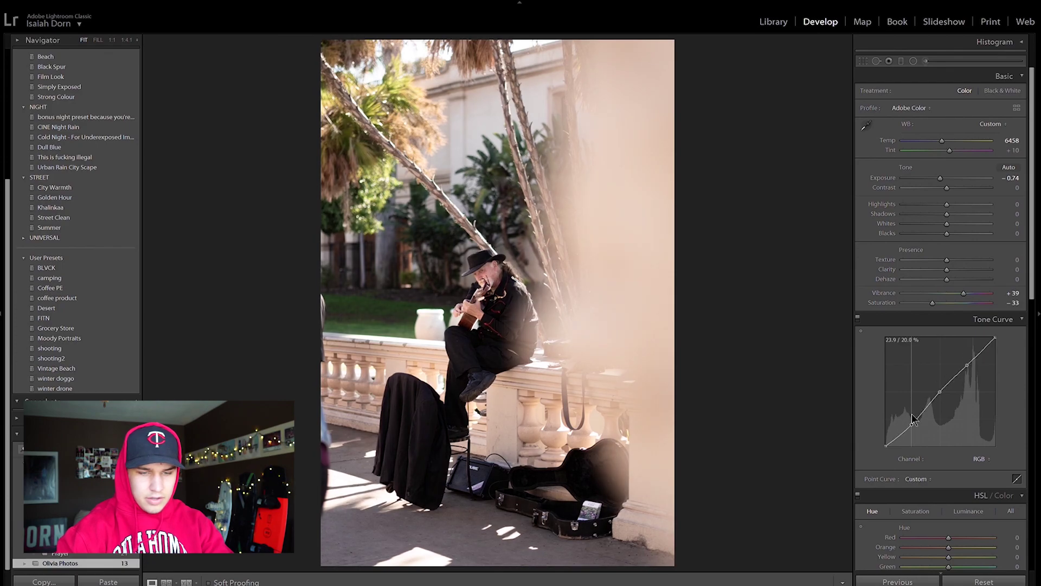
left_click_drag(967, 364, 970, 353)
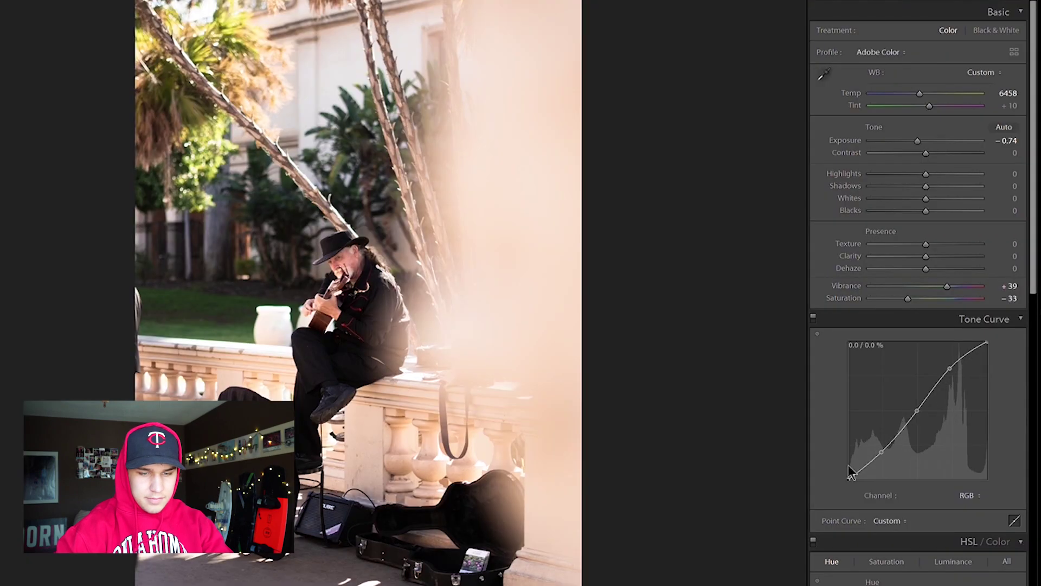
left_click_drag(886, 446, 883, 429)
left_click_drag(847, 463, 855, 456)
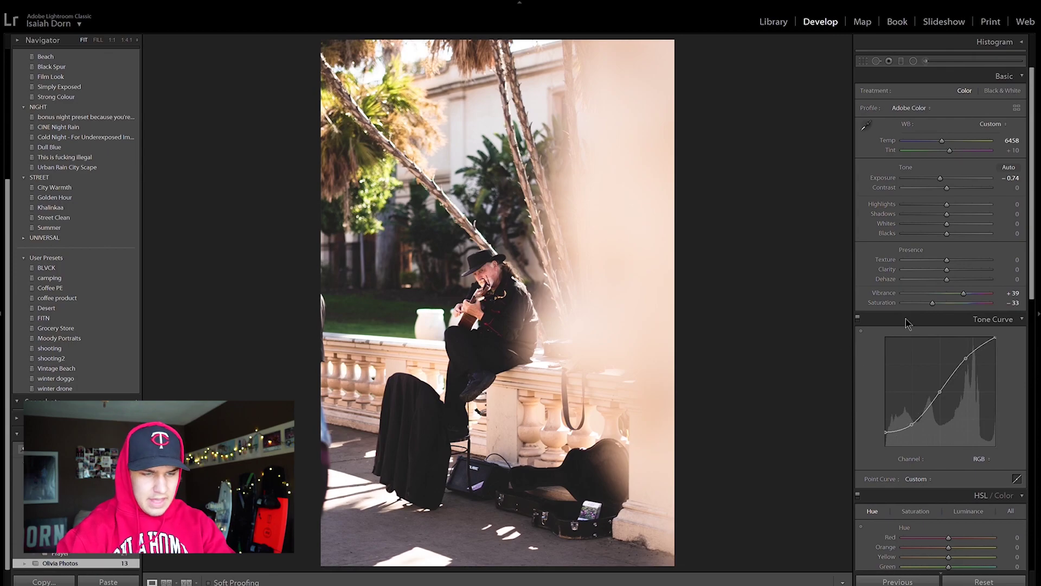
Step: Add grain with an amount of 39 and reduce the yellow and green saturation to -44 each
scroll(905, 319, "down", 10)
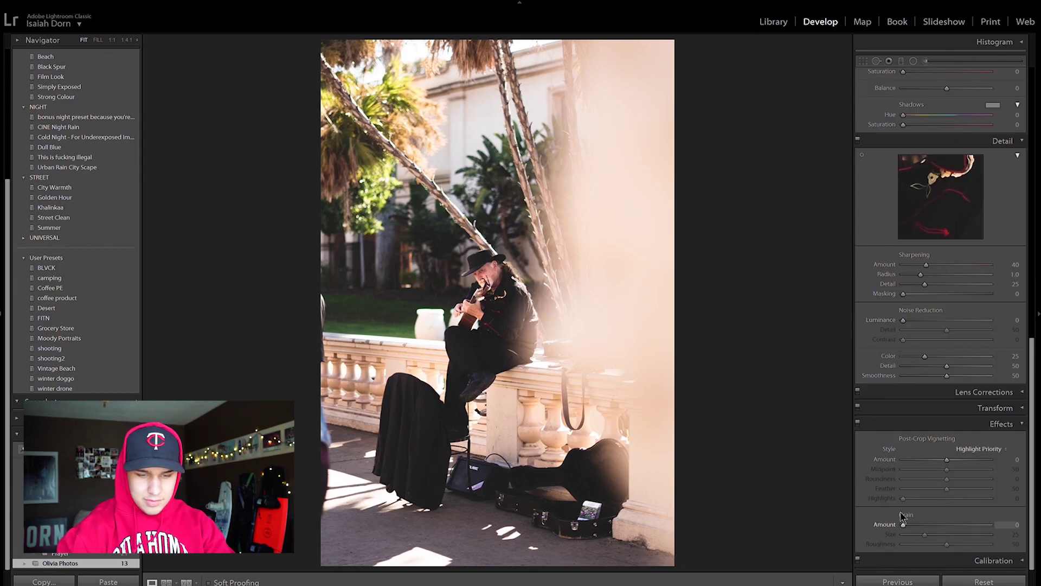
left_click_drag(903, 516, 938, 519)
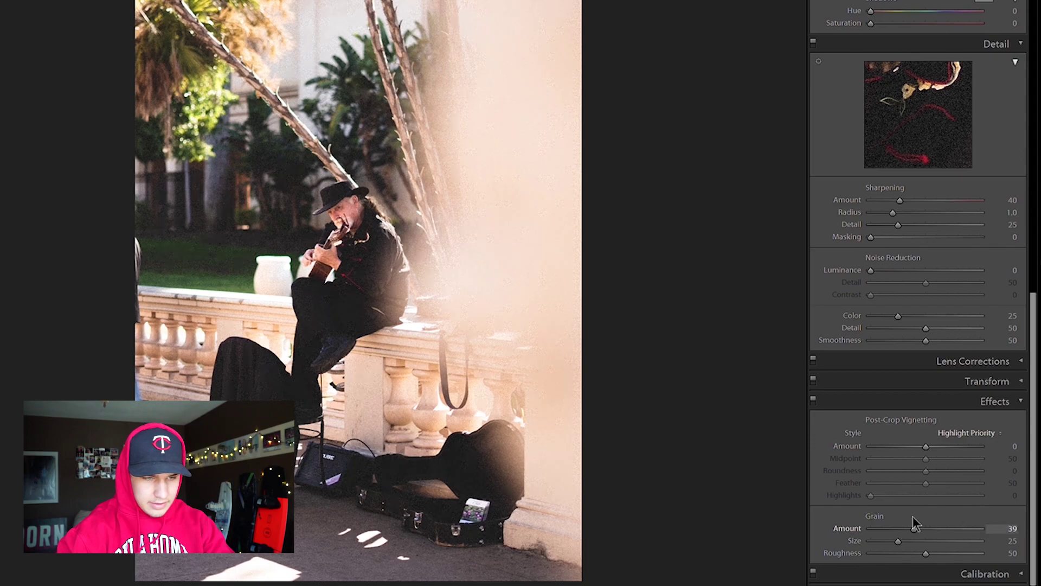
scroll(905, 293, "up", 6)
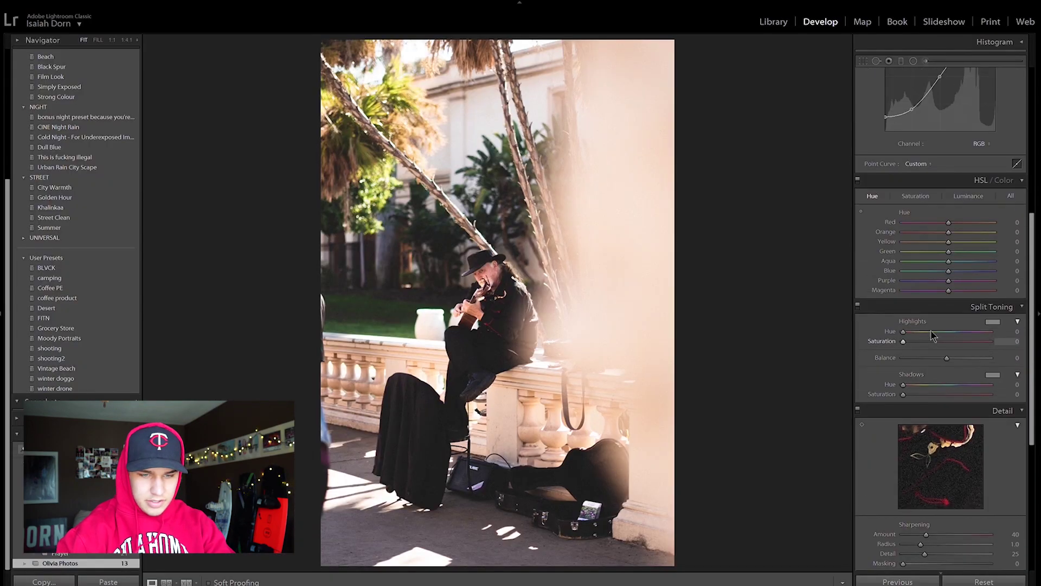
scroll(931, 334, "up", 5)
scroll(927, 151, "down", 5)
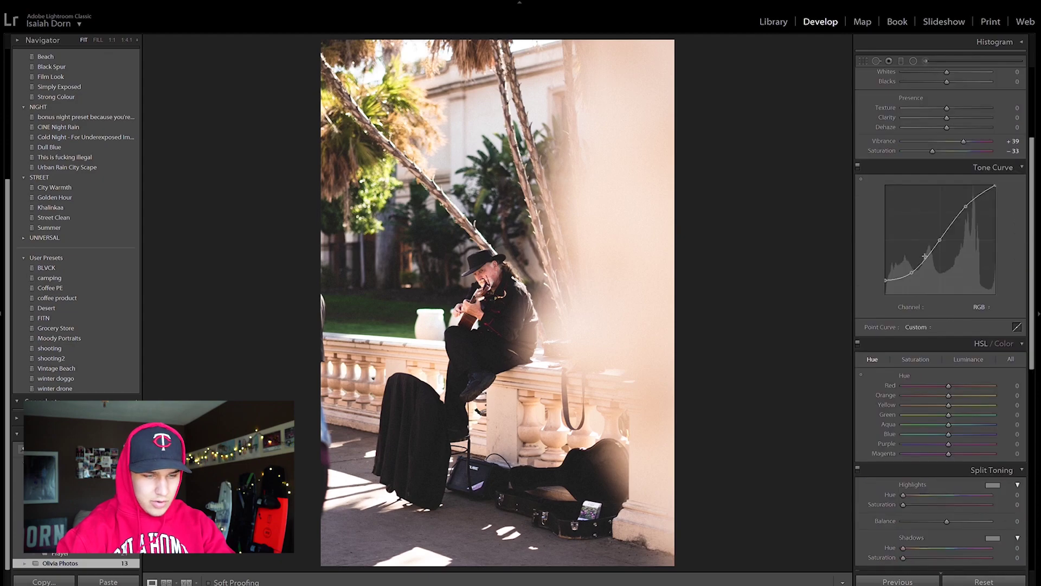
left_click(913, 356)
left_click_drag(948, 414, 928, 405)
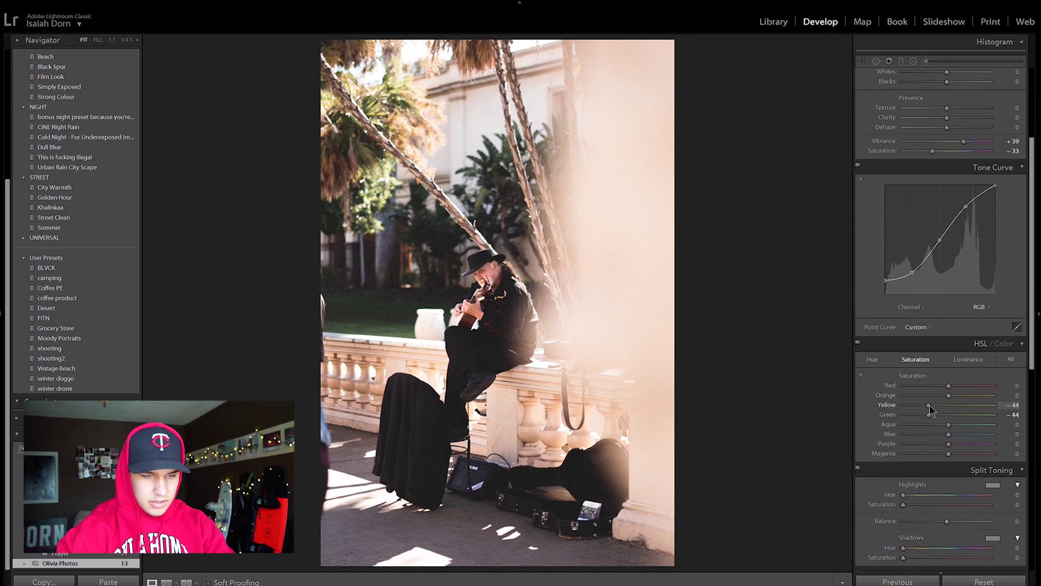
Step: Place a radial filter around the seated guitarist and slightly lower its exposure to darken the surroundings
left_click(913, 60)
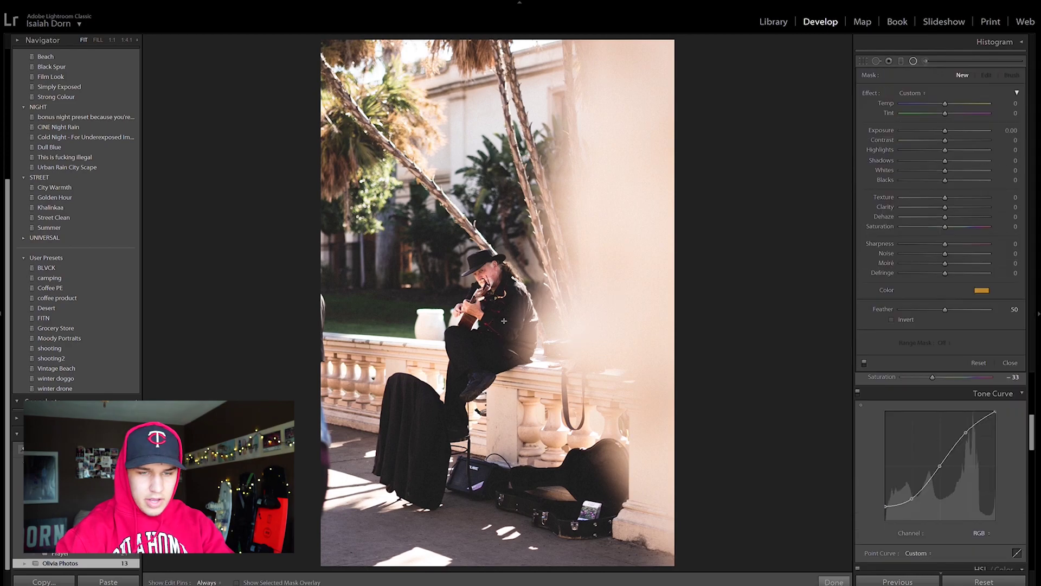
mouse_move(493, 316)
left_mouse_down()
mouse_move(542, 412)
mouse_move(567, 437)
left_mouse_up()
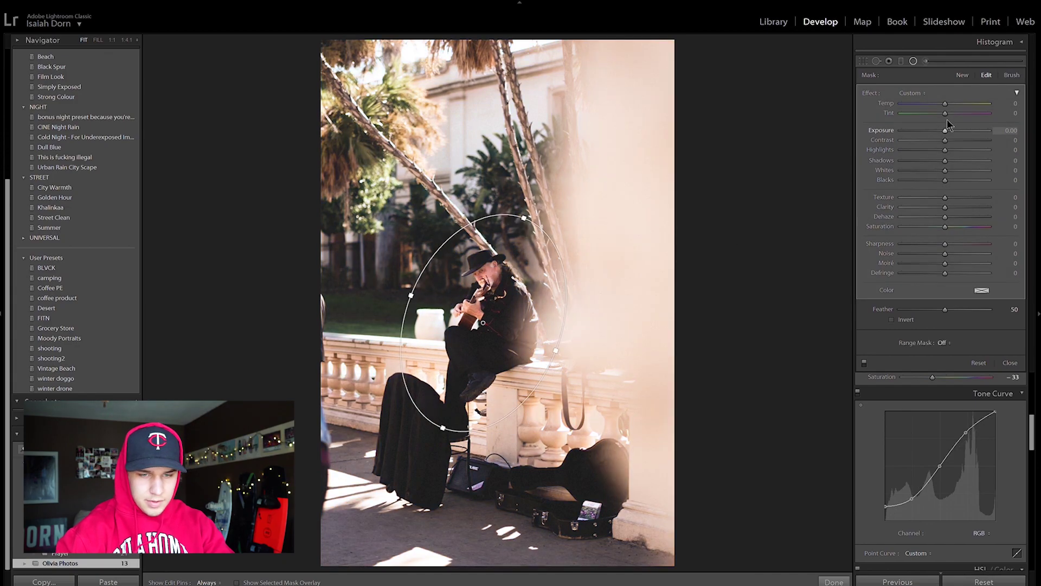
left_click_drag(946, 129, 942, 130)
left_click(786, 246)
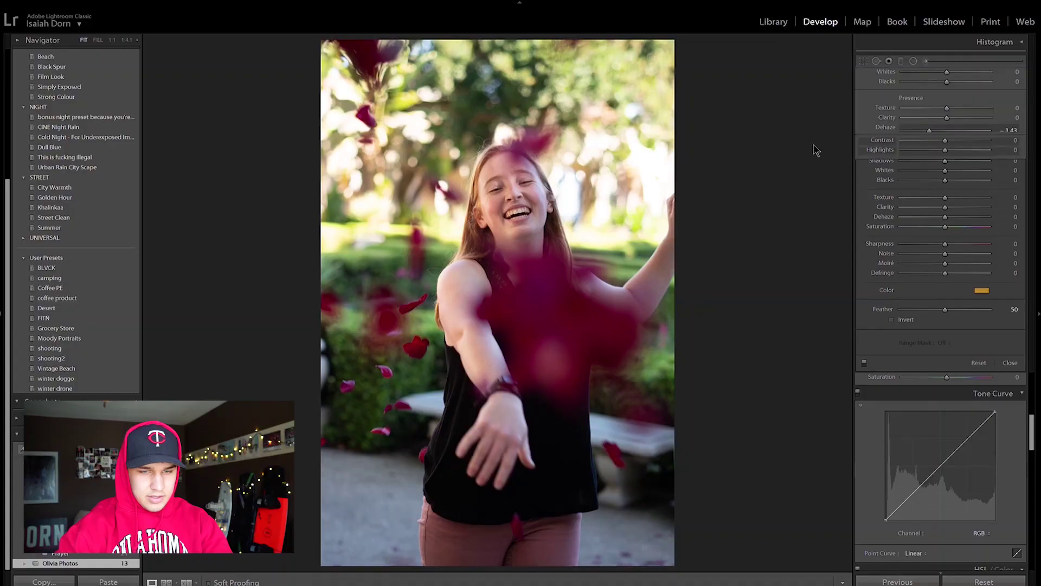
Step: Try an exposure of -0.38 on the petal portrait, reset it, and set the temperature to 6498
scroll(975, 119, "up", 3)
left_click_drag(946, 178, 943, 179)
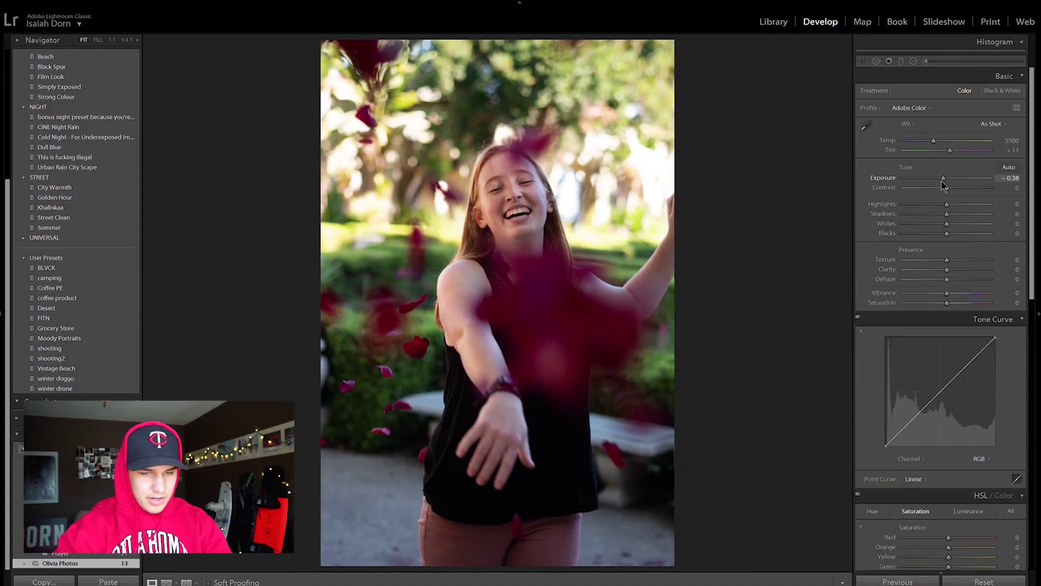
double_click(883, 165)
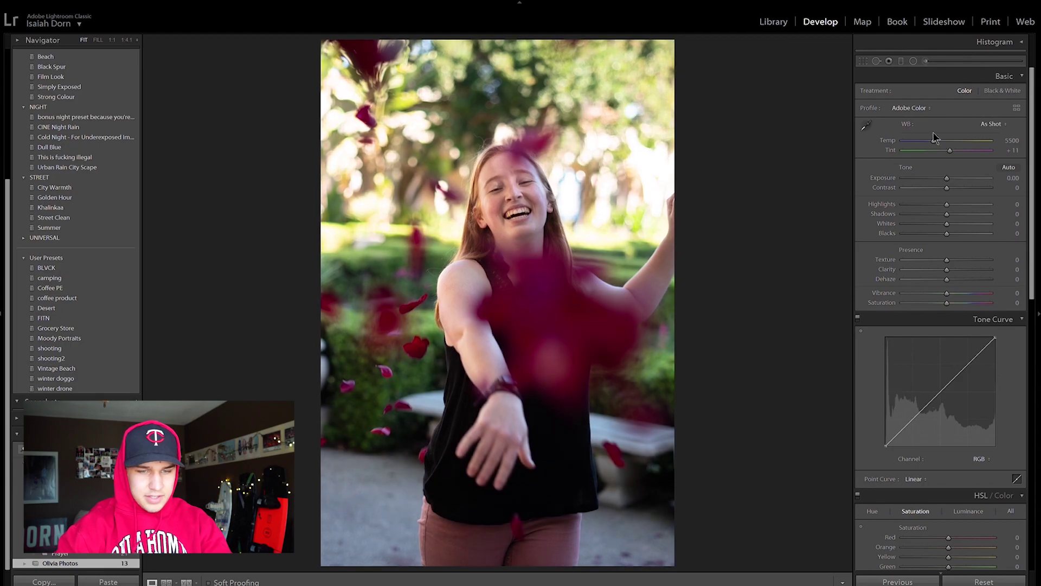
left_click_drag(935, 140, 940, 139)
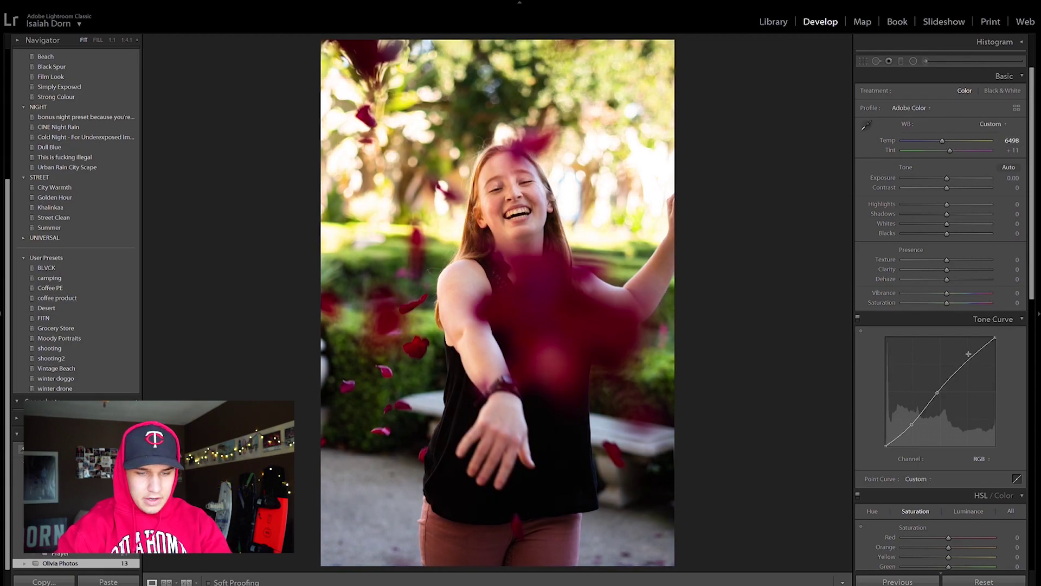
Step: Shape the petal portrait's RGB tone curve with three points and lift its black point to fade the shadows
left_click_drag(968, 359, 967, 364)
left_click_drag(917, 418, 923, 421)
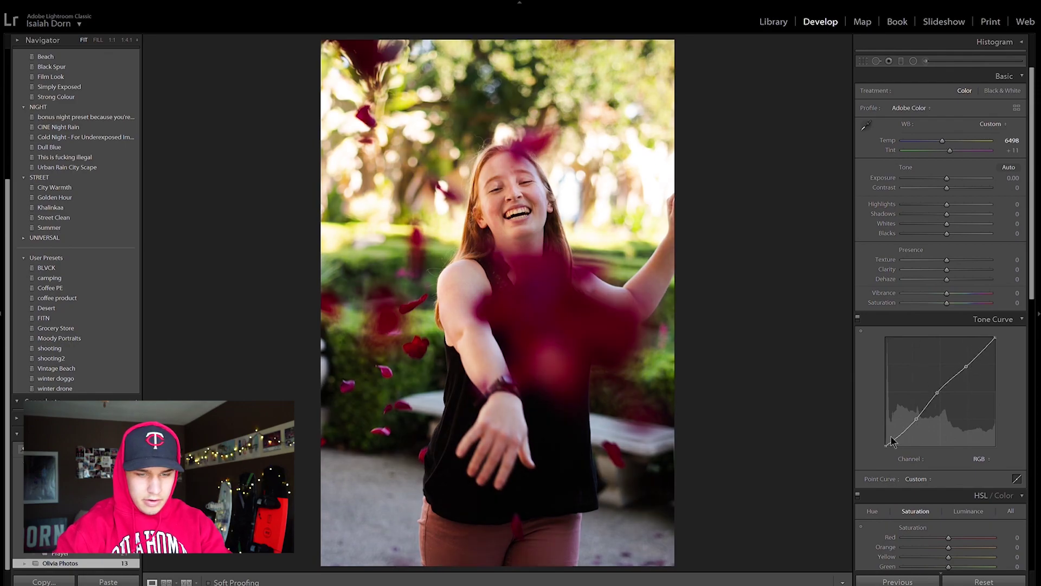
left_click_drag(886, 445, 892, 429)
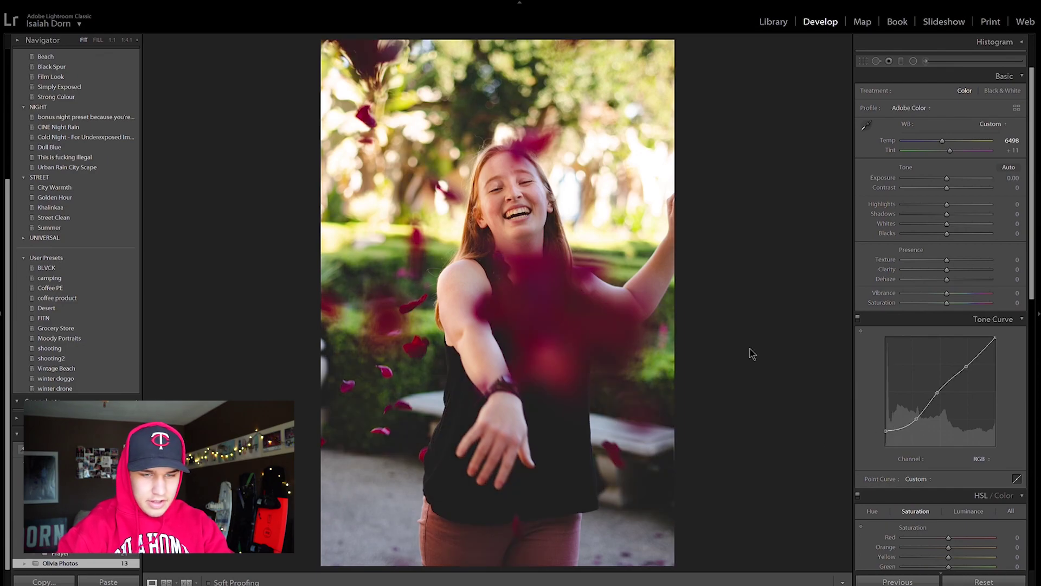
Step: Set the petal portrait's vibrance to +26, saturation to -13 and magenta hue to +100
left_click_drag(946, 302, 955, 293)
scroll(955, 293, "down", 10)
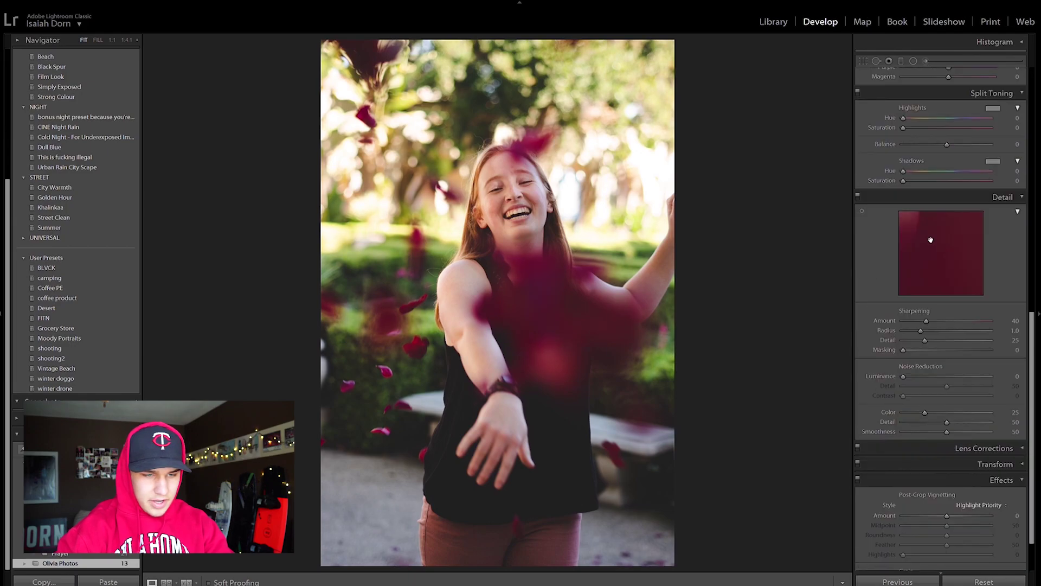
scroll(929, 242, "up", 4)
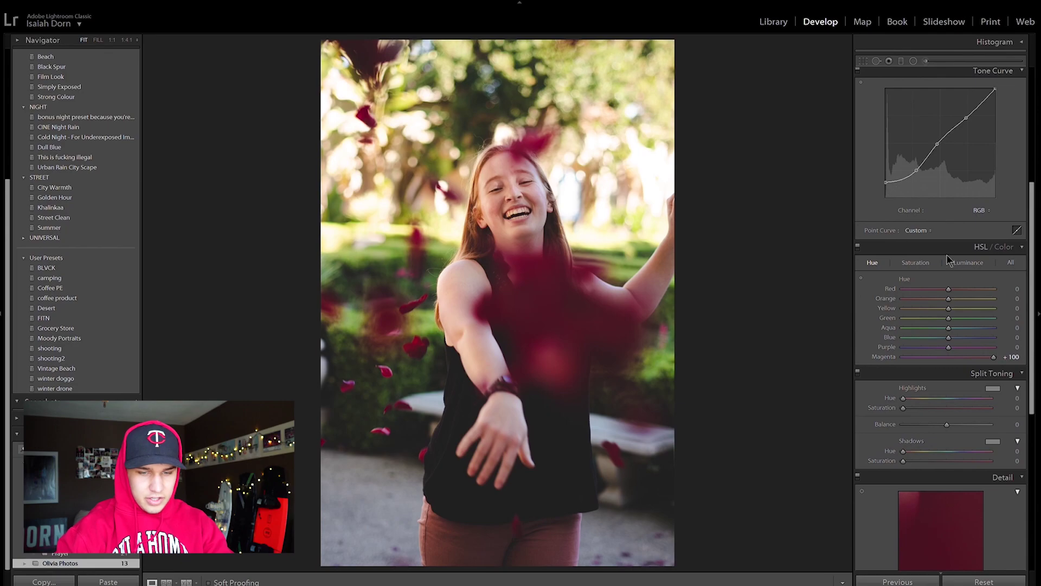
Step: Set the magenta luminance to +100, and try a yellow luminance of -59 before resetting it
left_click(968, 262)
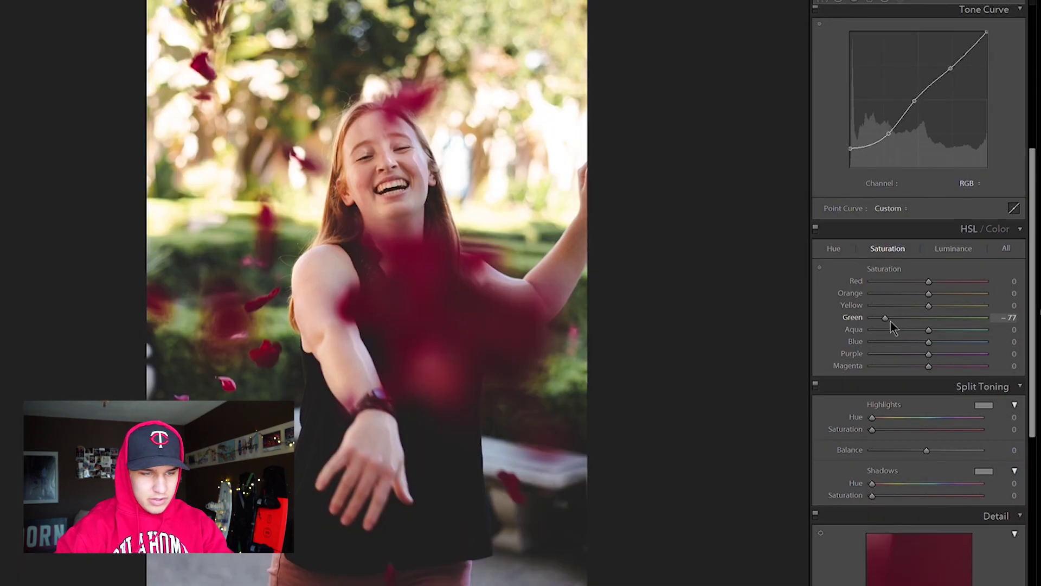
mouse_move(916, 317)
left_mouse_down()
mouse_move(900, 307)
mouse_move(912, 306)
left_mouse_up()
left_click(953, 248)
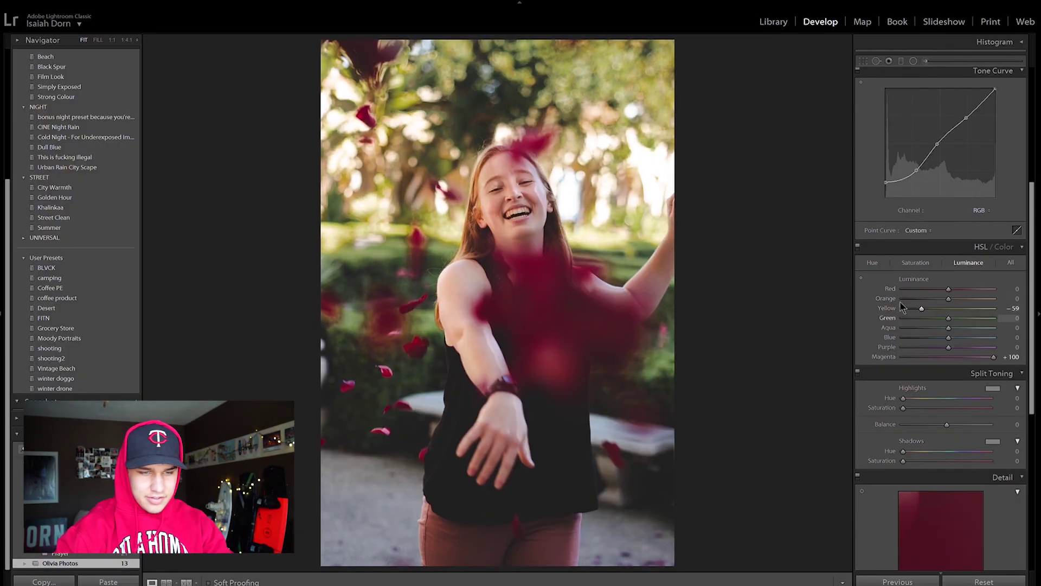
double_click(887, 307)
Step: Place a radial filter around the laughing woman's face and set its exposure to -0.40 to darken the surroundings
scroll(933, 217, "up", 5)
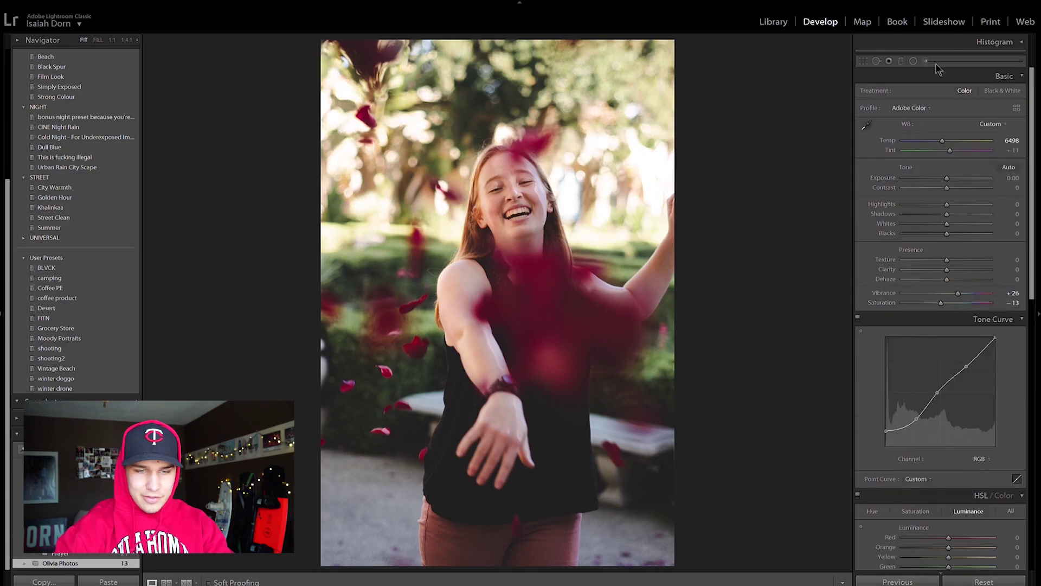
left_click(914, 61)
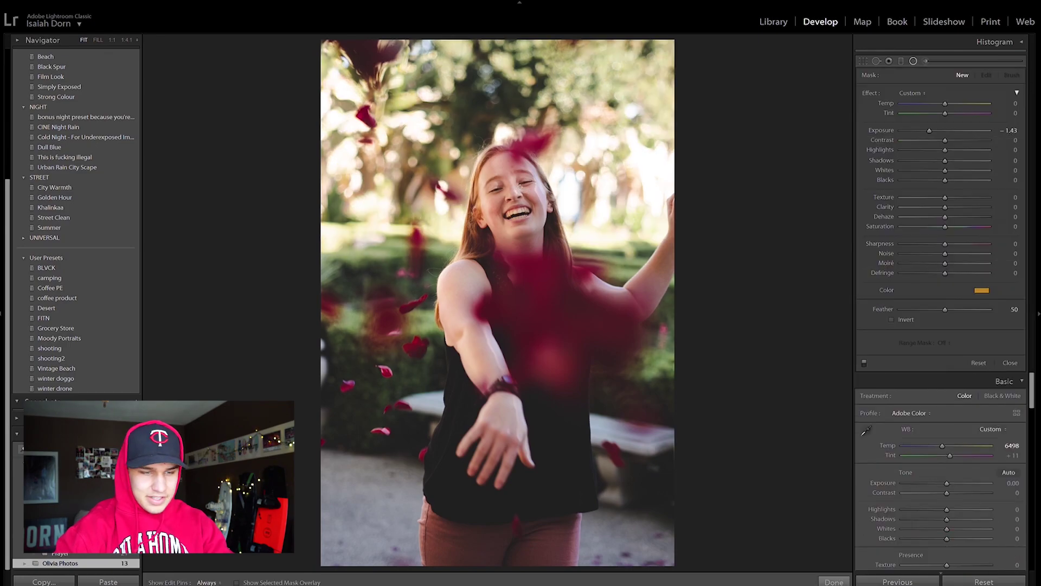
left_click_drag(510, 206, 566, 273)
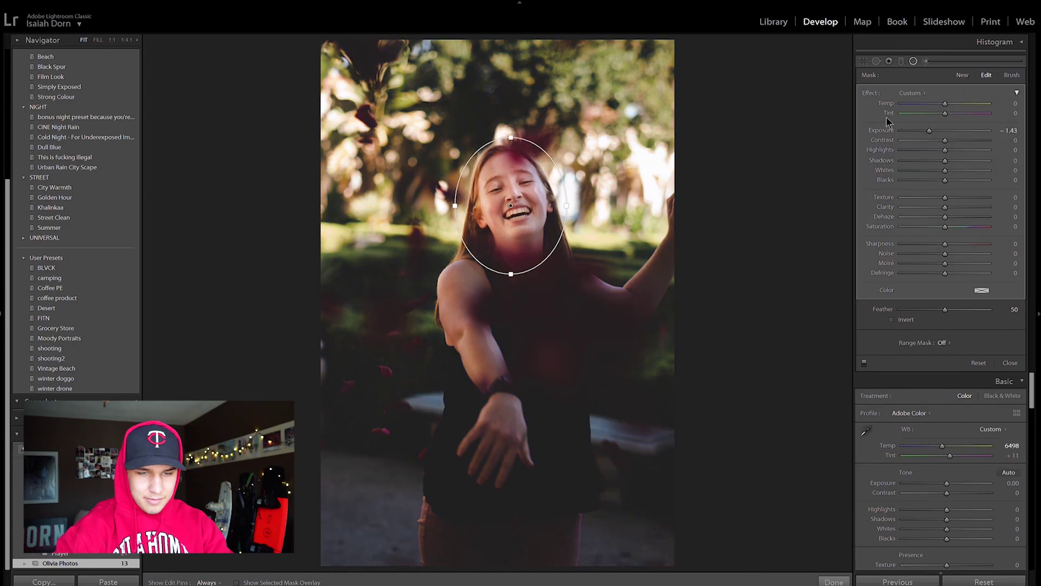
left_click_drag(945, 130, 929, 130)
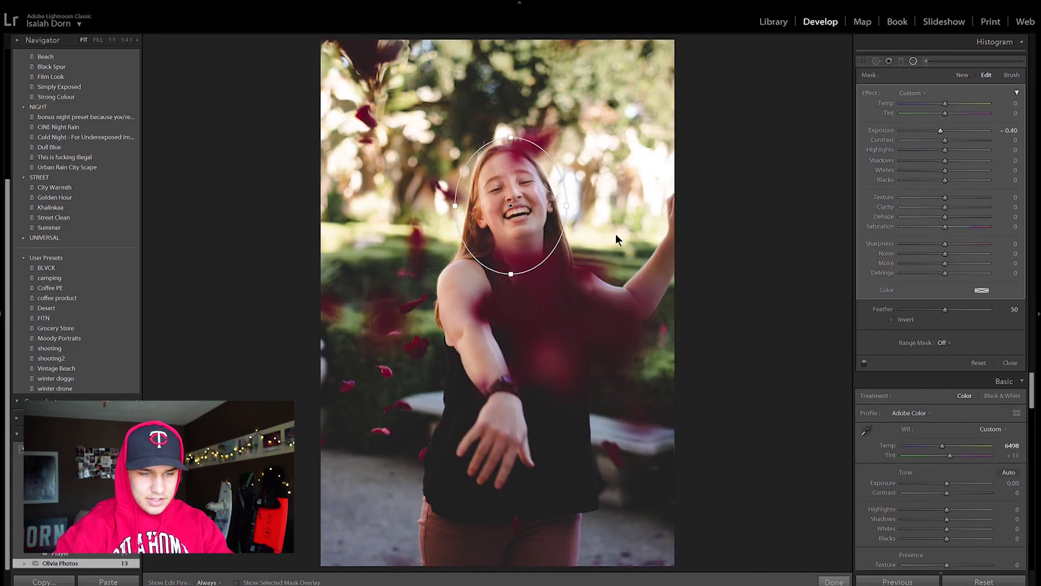
left_click(755, 271)
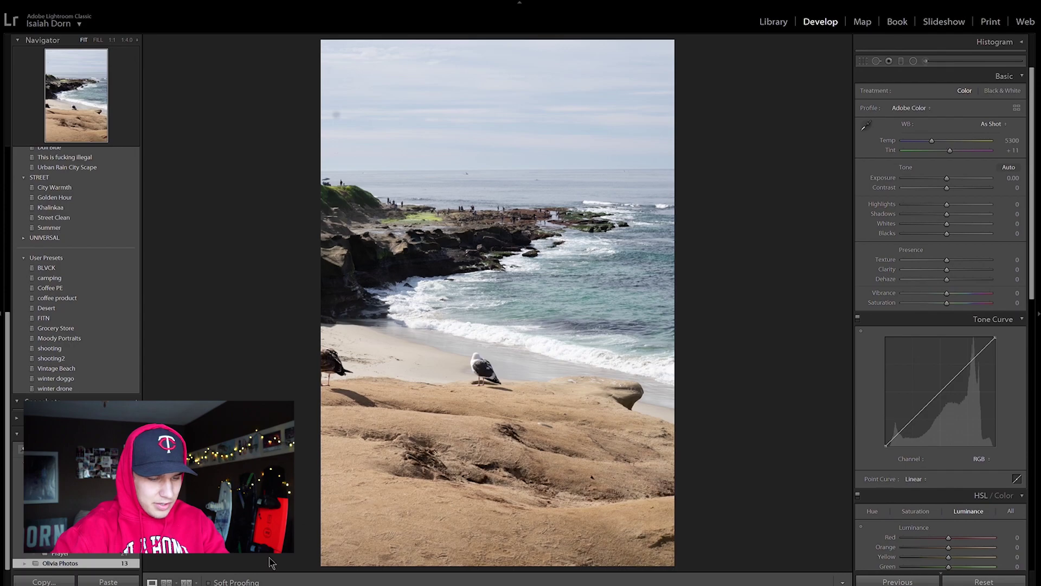
Step: Save the seated guitarist photo's settings as a user preset named VINTAGE CALIFORNIA and apply it to the beach photo
key("Right")
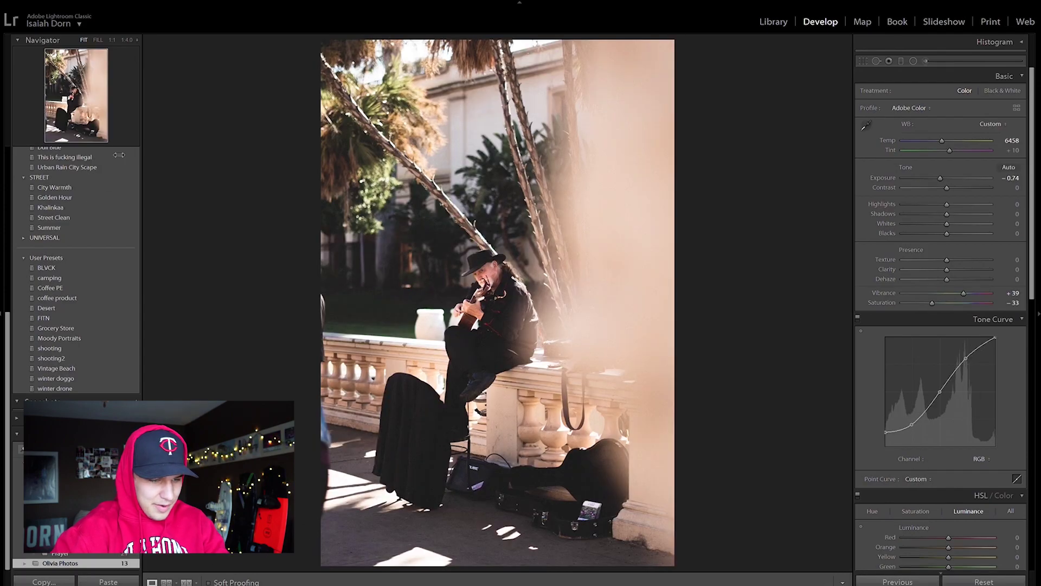
scroll(111, 341, "up", 10)
left_click(112, 328)
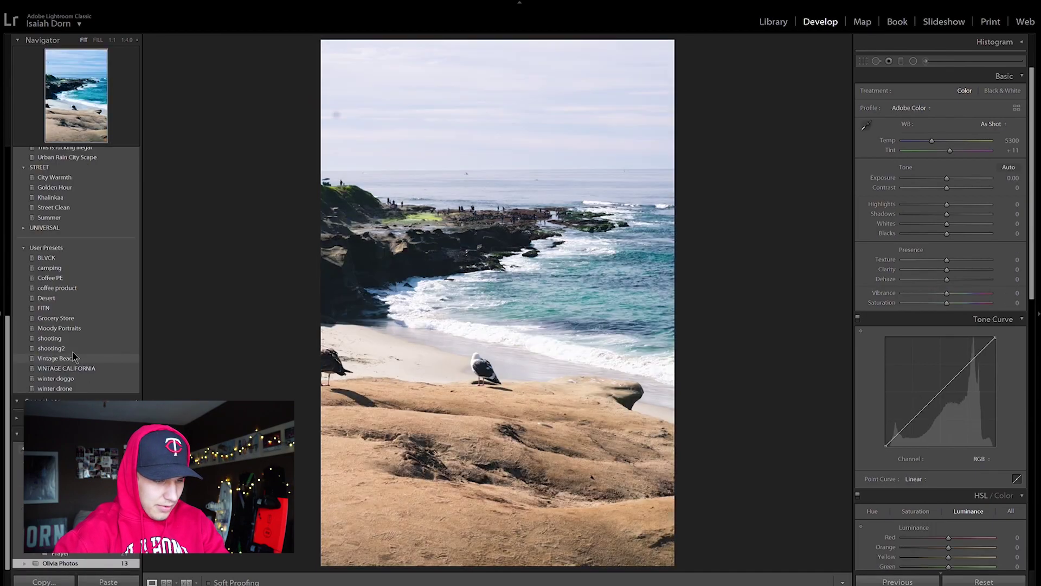
left_click(68, 366)
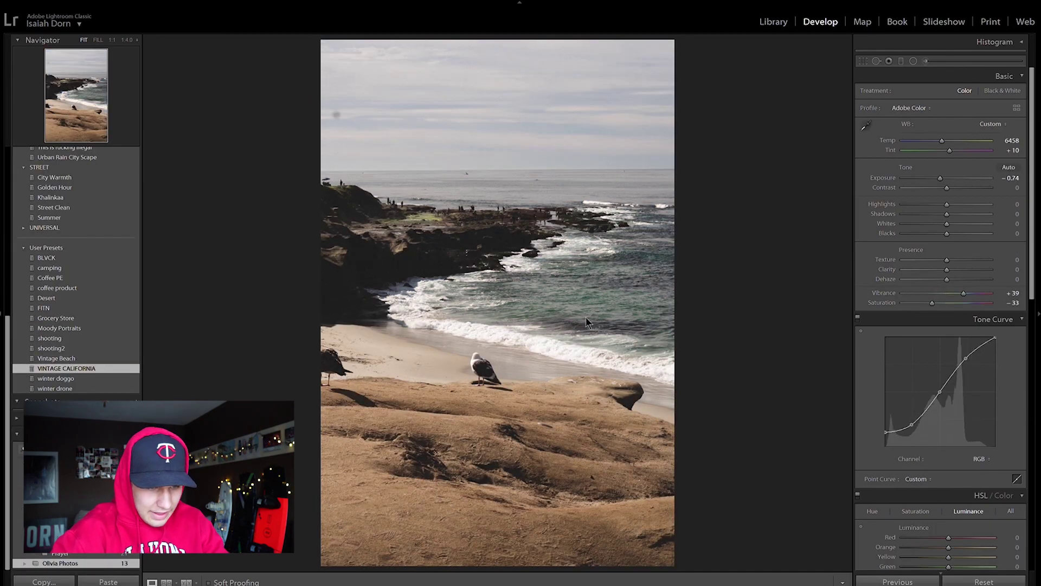
Step: Set the beach photo's temperature to 7743 and overall saturation to -23, and reduce the green saturation to -100
left_click_drag(942, 141, 953, 140)
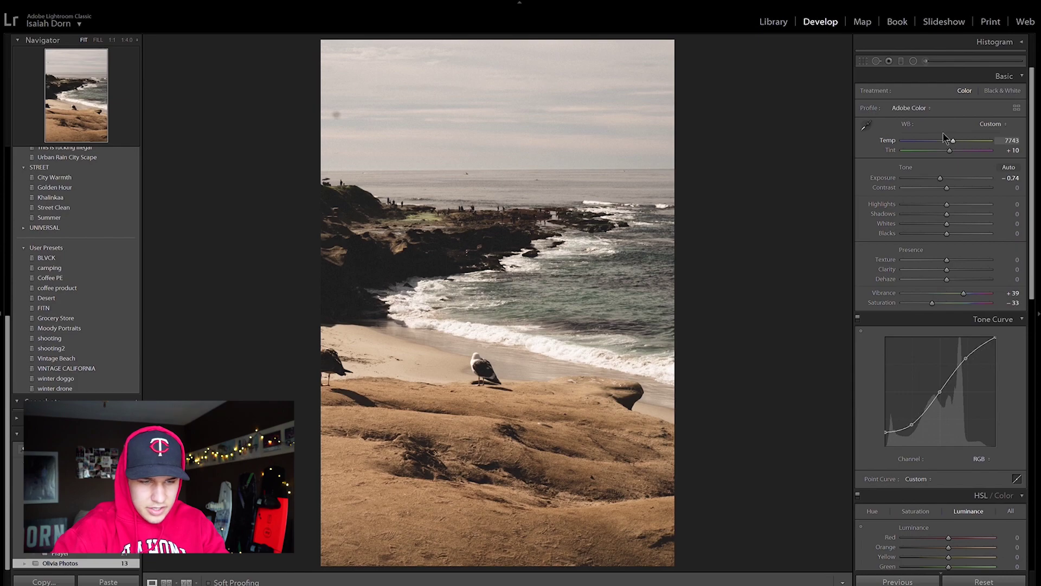
left_click_drag(932, 302, 936, 302)
scroll(921, 245, "down", 10)
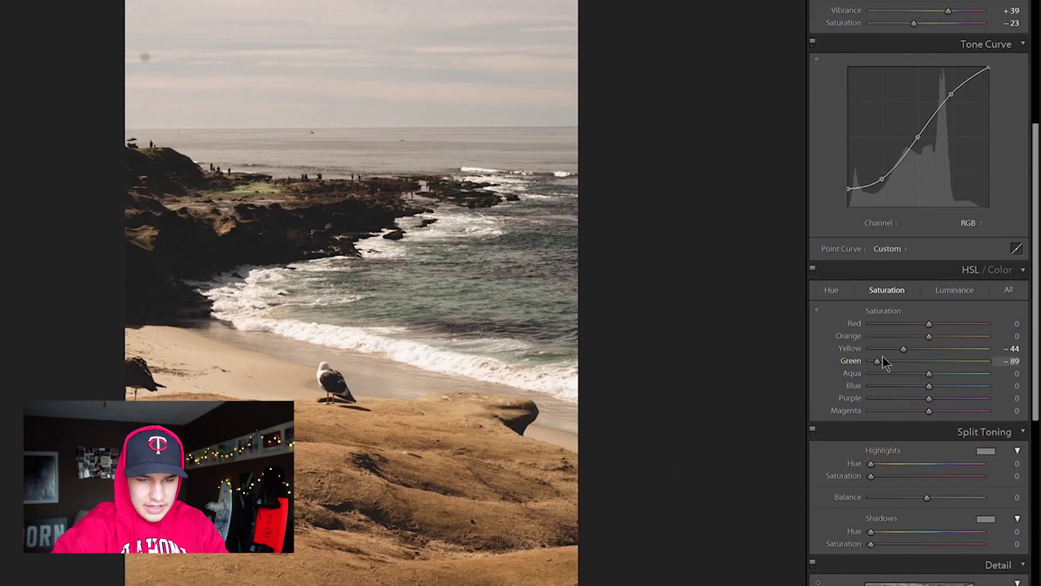
left_click_drag(913, 352, 878, 348)
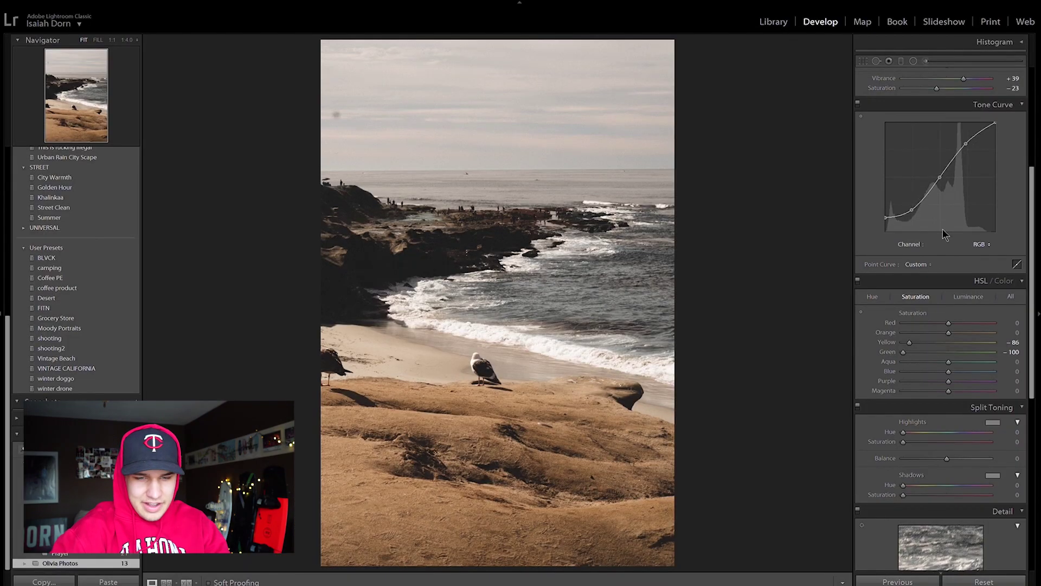
scroll(943, 234, "up", 6)
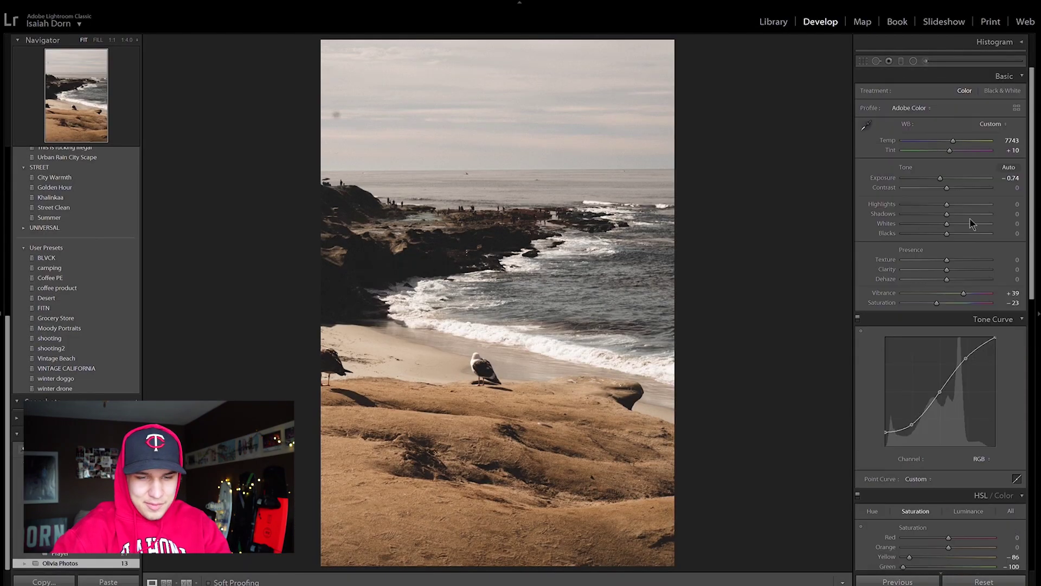
Step: Paint the ocean with an auto-masked, blue-tinted adjustment brush and reset the brush's exposure to 0
left_click(926, 60)
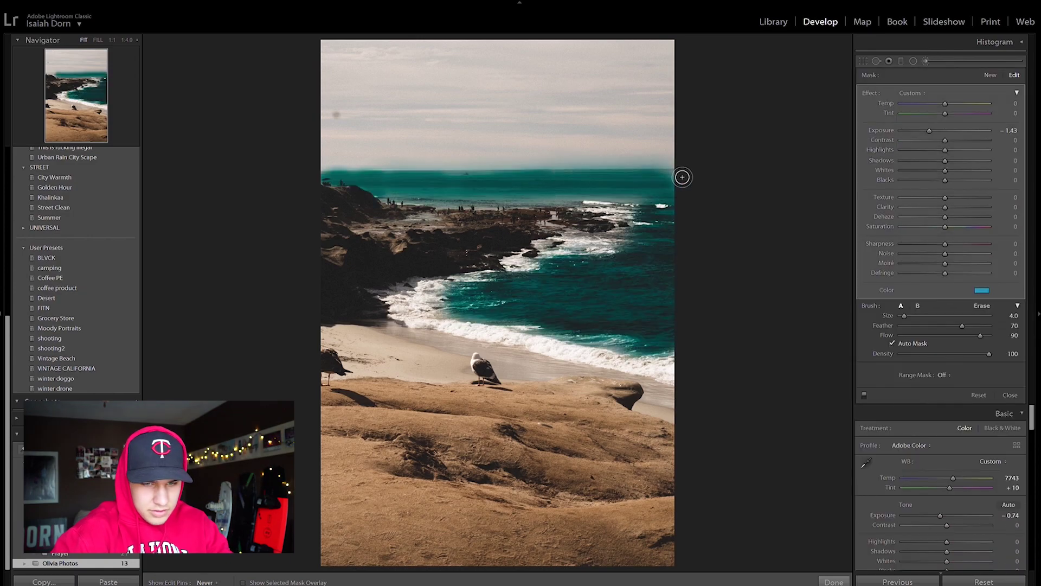
key("h")
double_click(889, 129)
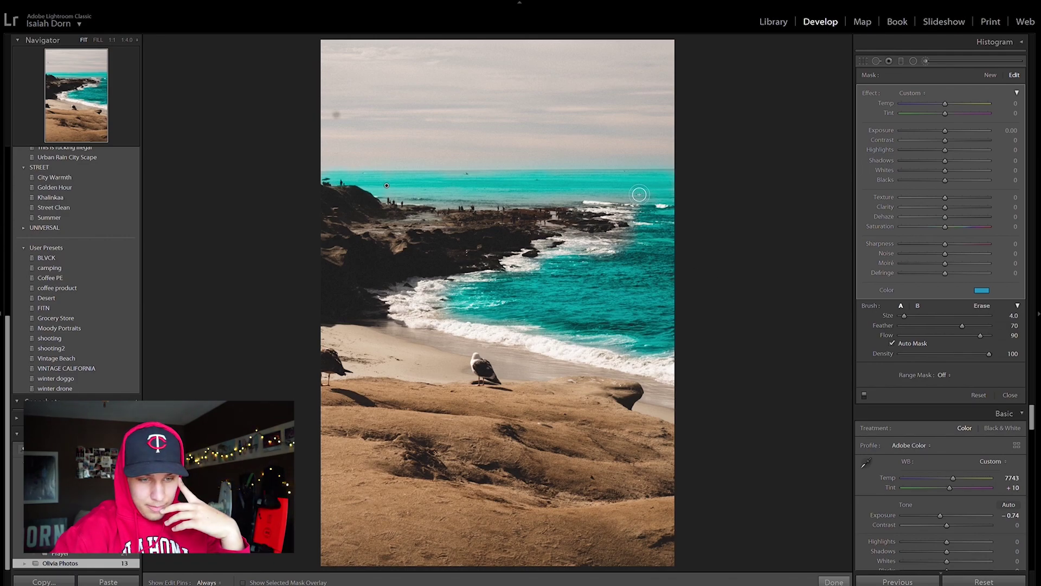
Step: Soften the ocean brush's tint to a muted teal, comparing it against the stronger colour
left_click_drag(874, 308, 862, 319)
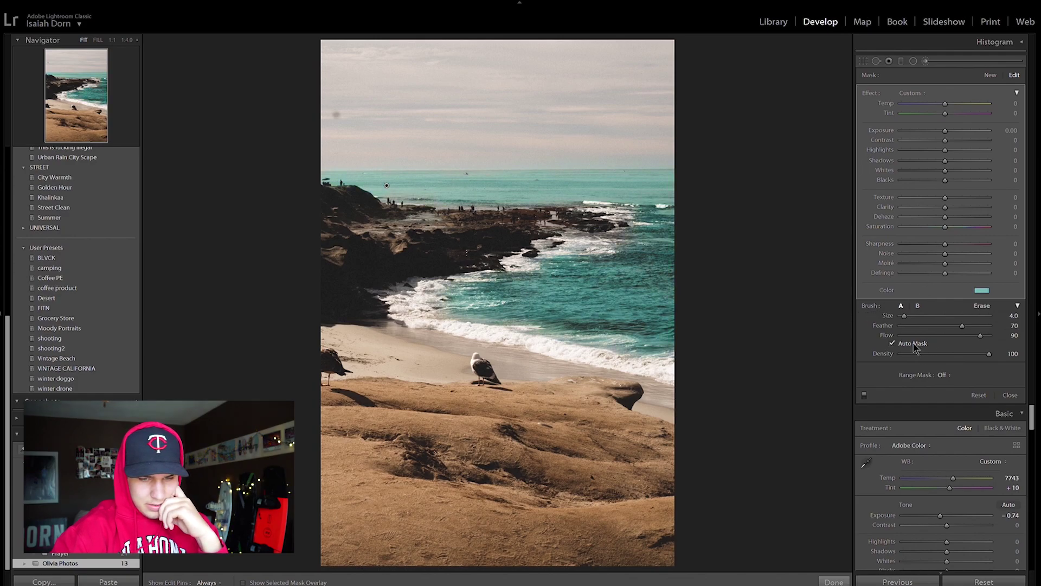
key("super+z")
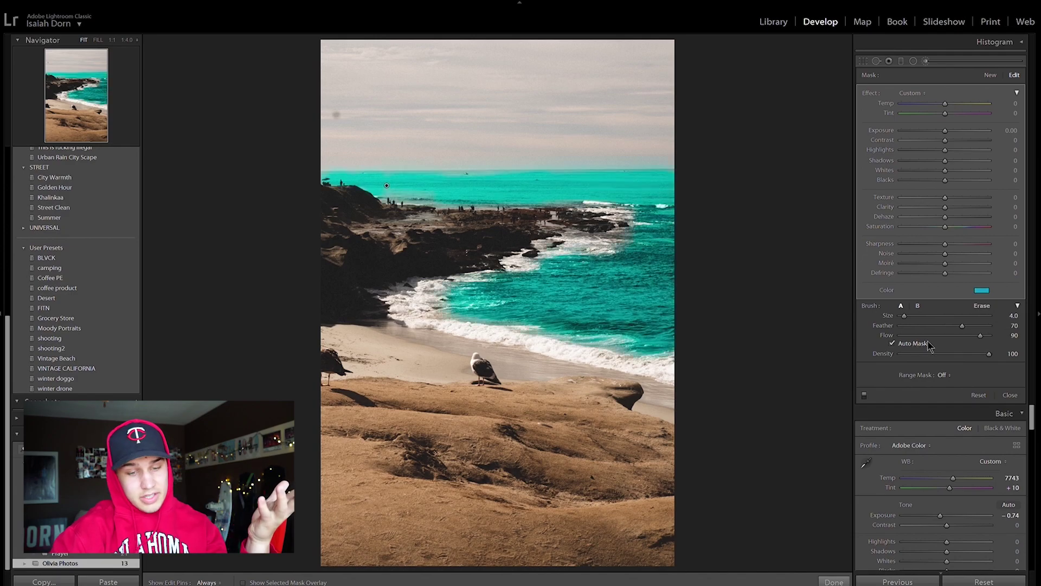
key("ctrl+shift+z")
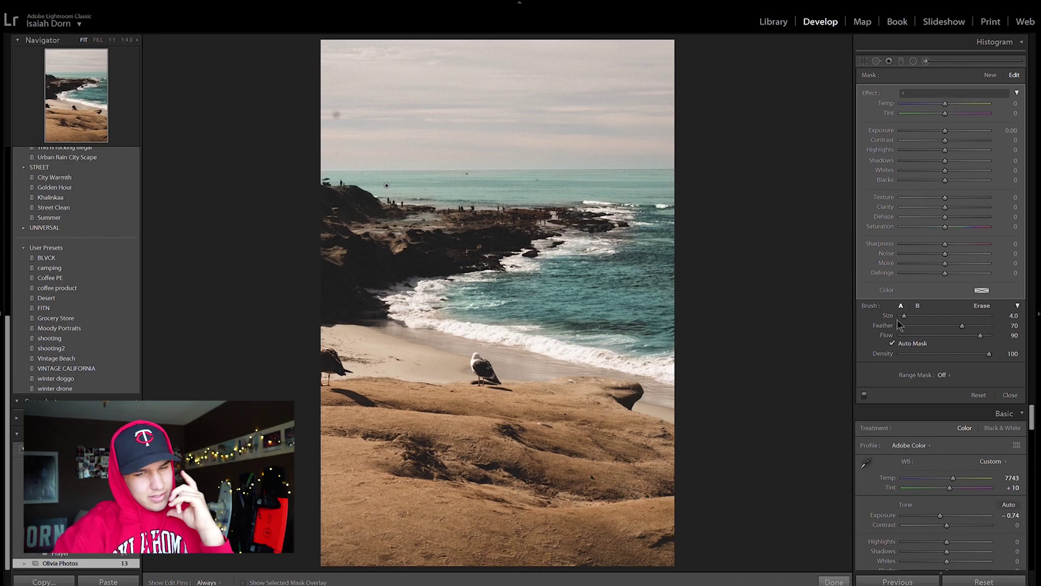
key("ctrl+z")
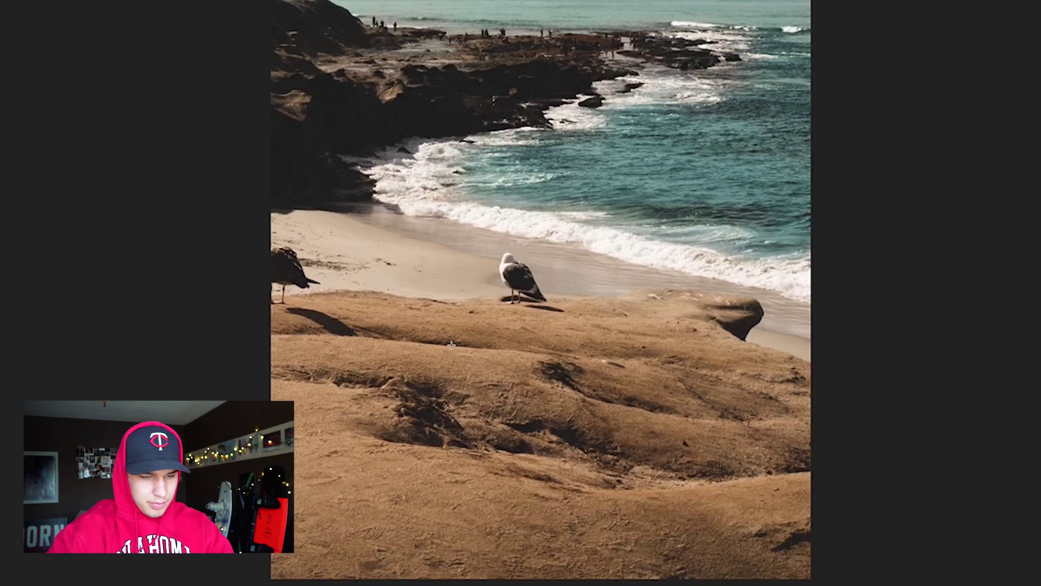
Step: Place a diagonal graduated filter over the shore and foreground rock with temperature 37 and whites 24
left_click_drag(456, 337, 549, 128)
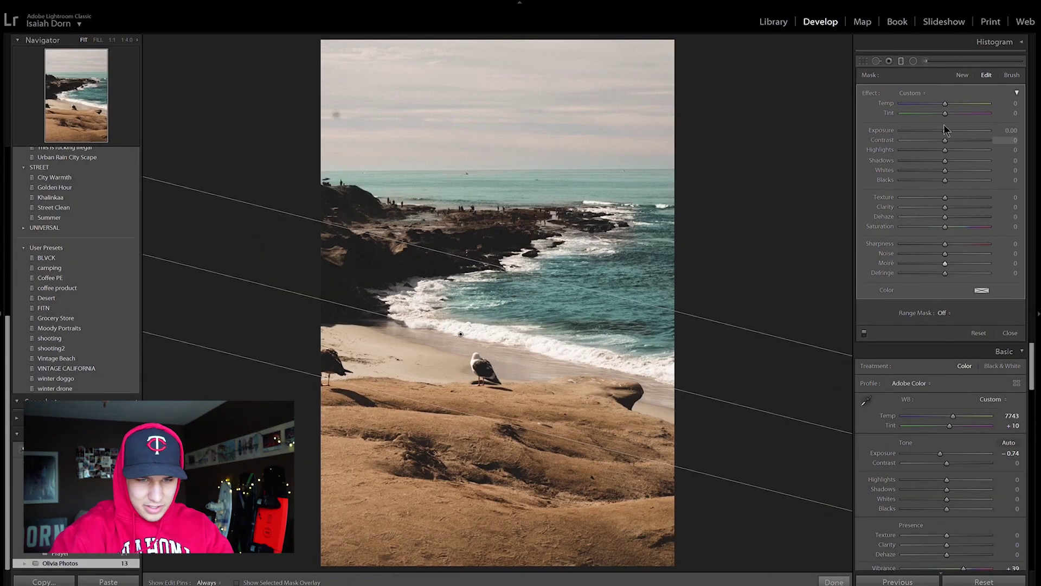
left_click_drag(945, 102, 962, 99)
left_click_drag(960, 95, 961, 95)
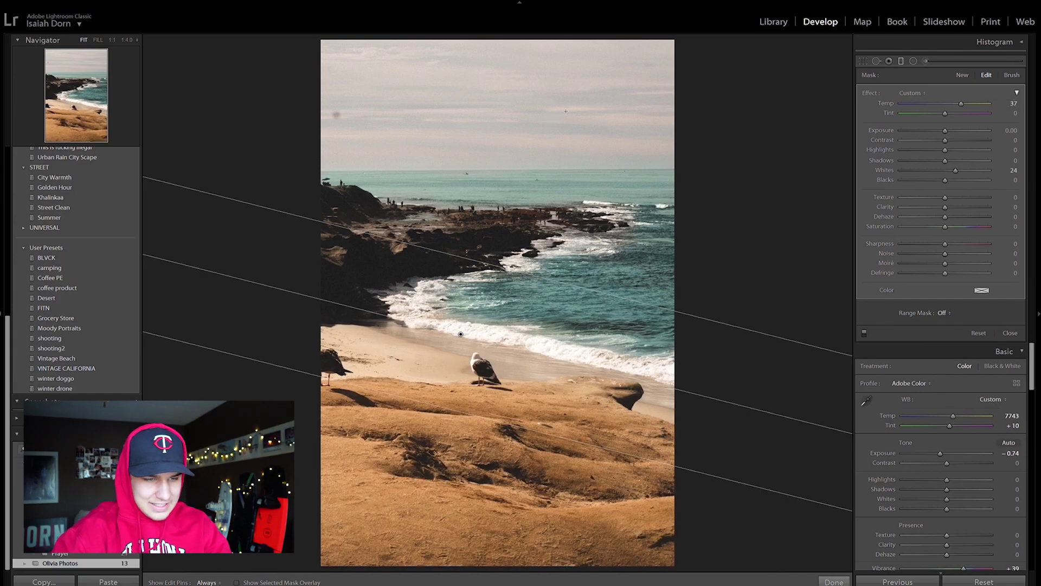
Step: Add a graduated filter over the sky down to the horizon, resetting whites and setting temperature to -30 and exposure to -0.37
left_click_drag(497, 127, 494, 208)
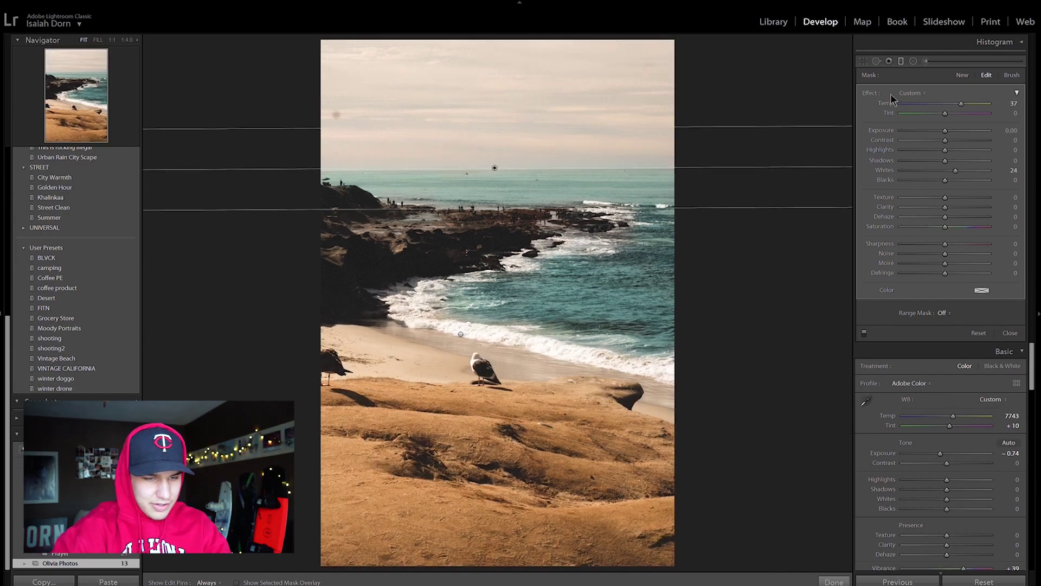
double_click(892, 170)
left_click_drag(944, 129, 942, 128)
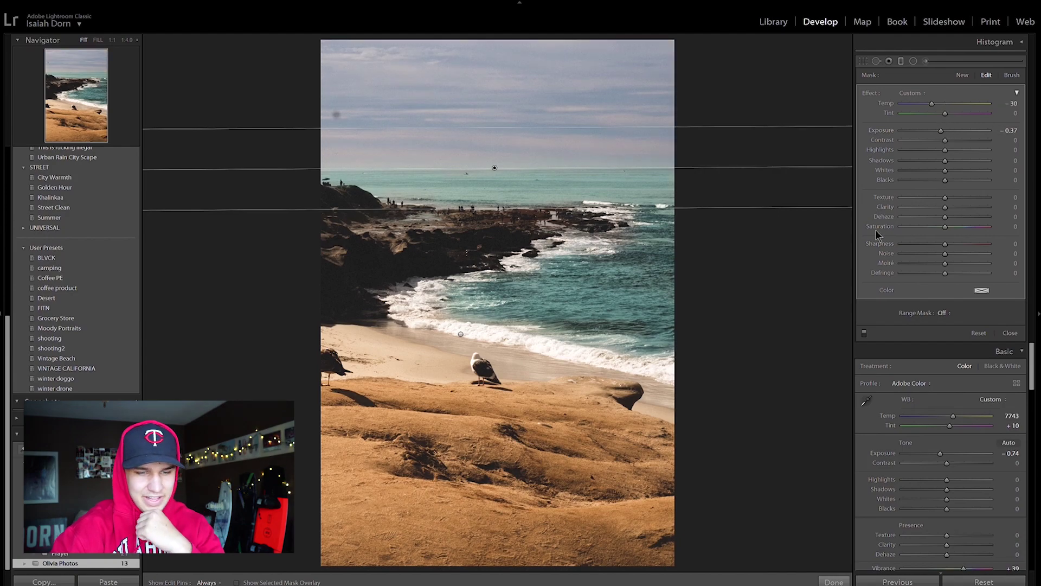
left_click(817, 271)
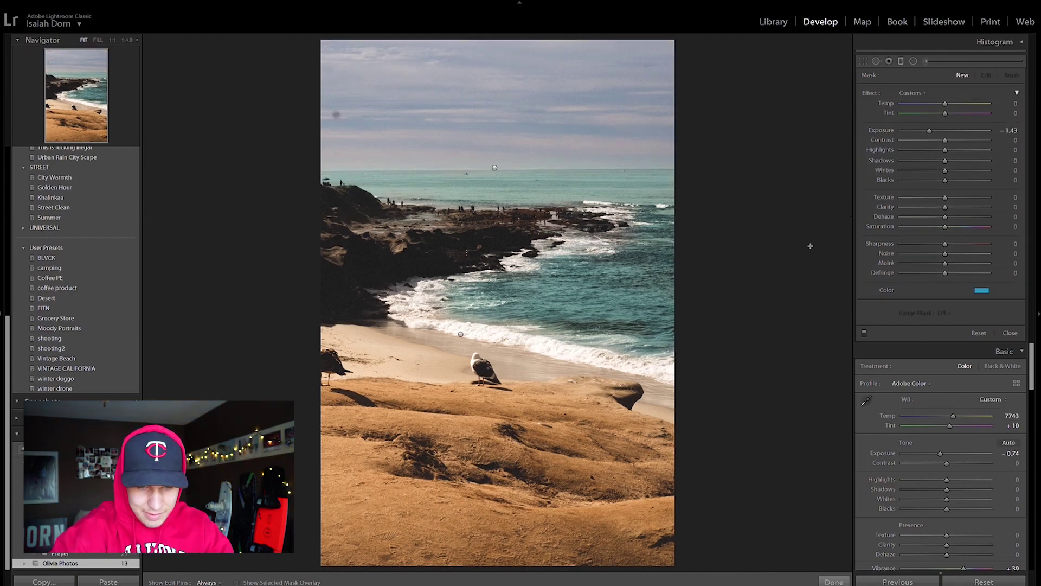
Step: Shift the ocean brush's tint to a soft blue, and set the sky filter's temperature to -18 and saturation to -33
left_click(926, 60)
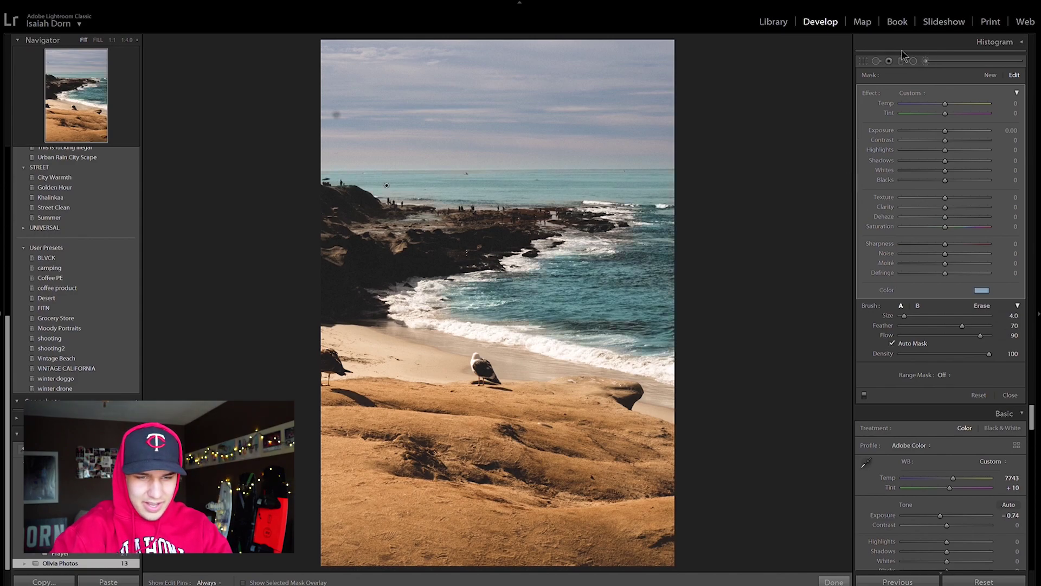
key("m")
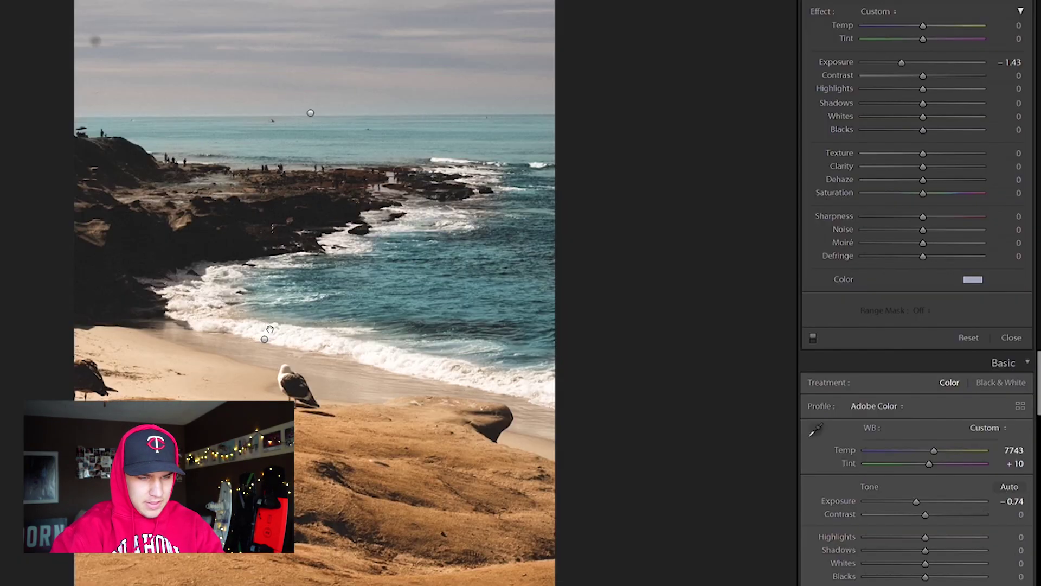
Step: Set the exposure to 0.37 on the shore graduated filter and to 0.53 on the sky filter
left_click(264, 338)
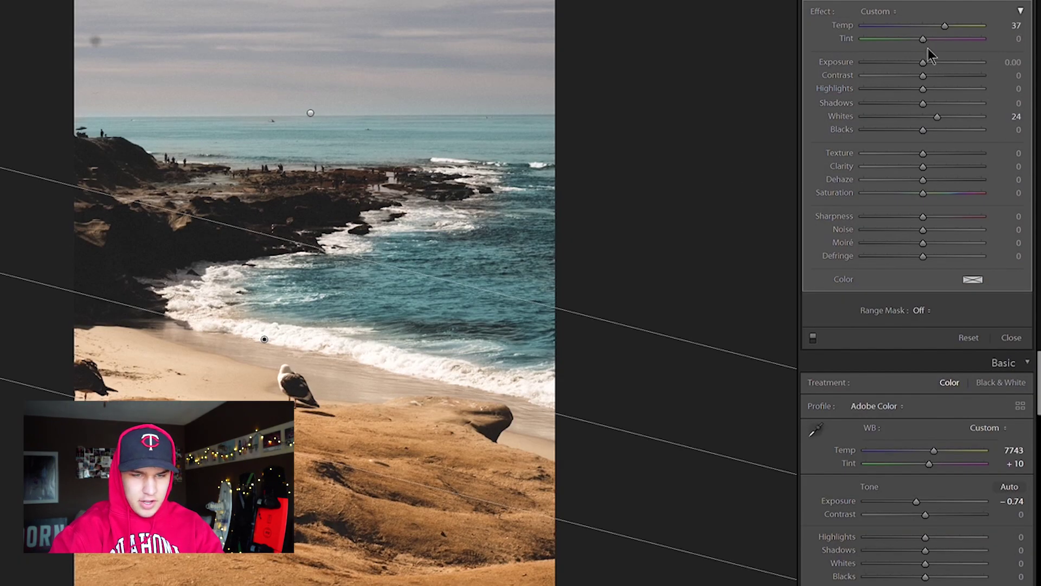
left_click_drag(924, 58, 928, 62)
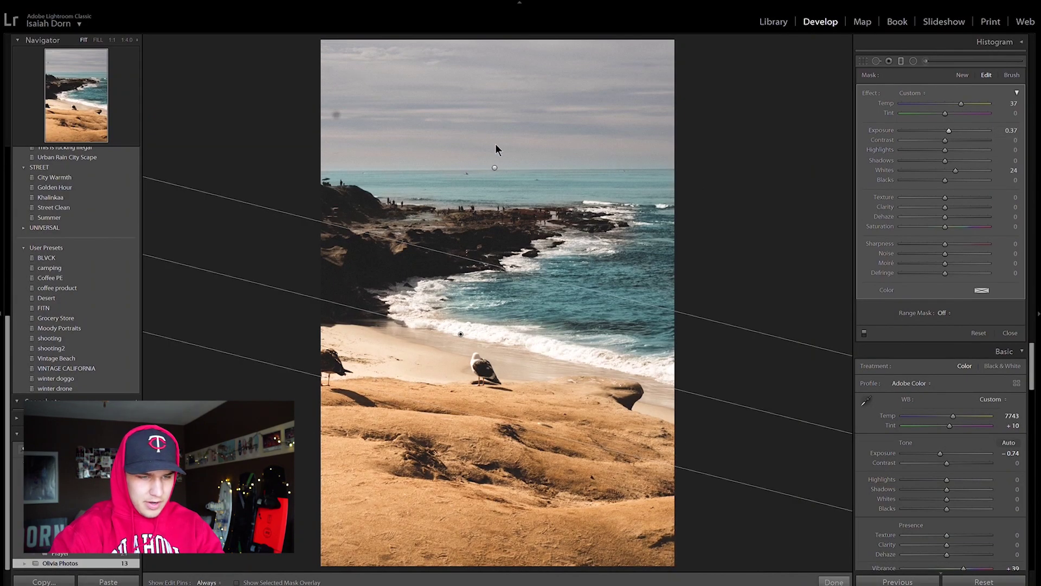
left_click(494, 165)
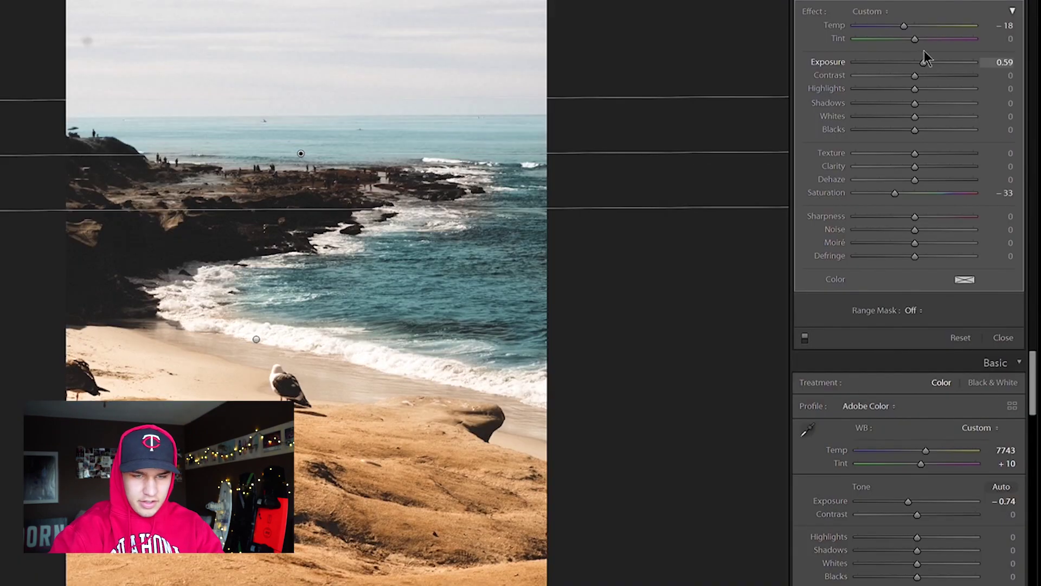
left_click_drag(924, 50, 922, 54)
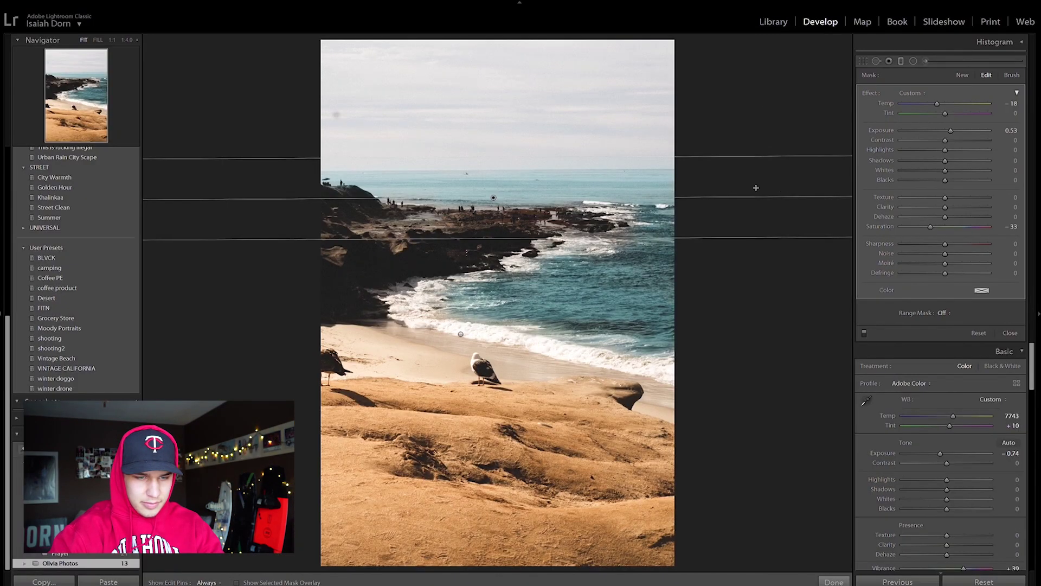
Step: Brighten the ocean brush's exposure and set the shore graduated filter's exposure to 0.11
key("k")
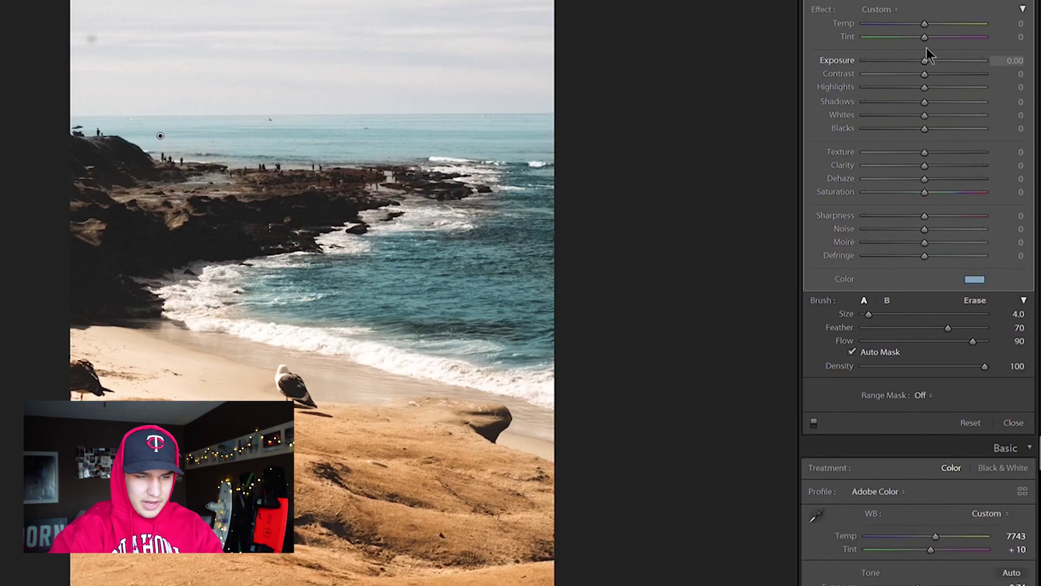
left_click(946, 124)
left_click_drag(928, 50, 932, 51)
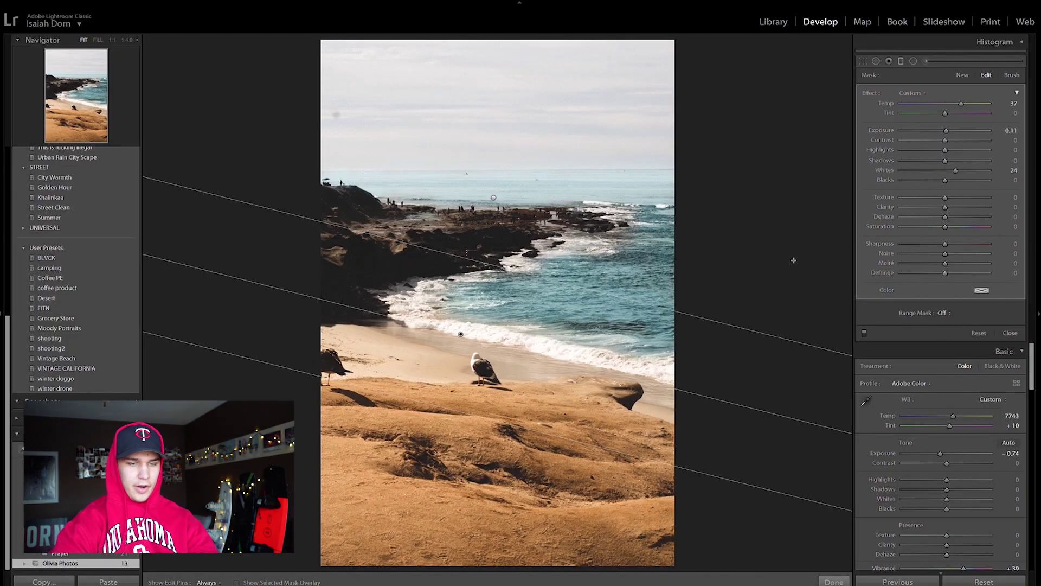
key("m")
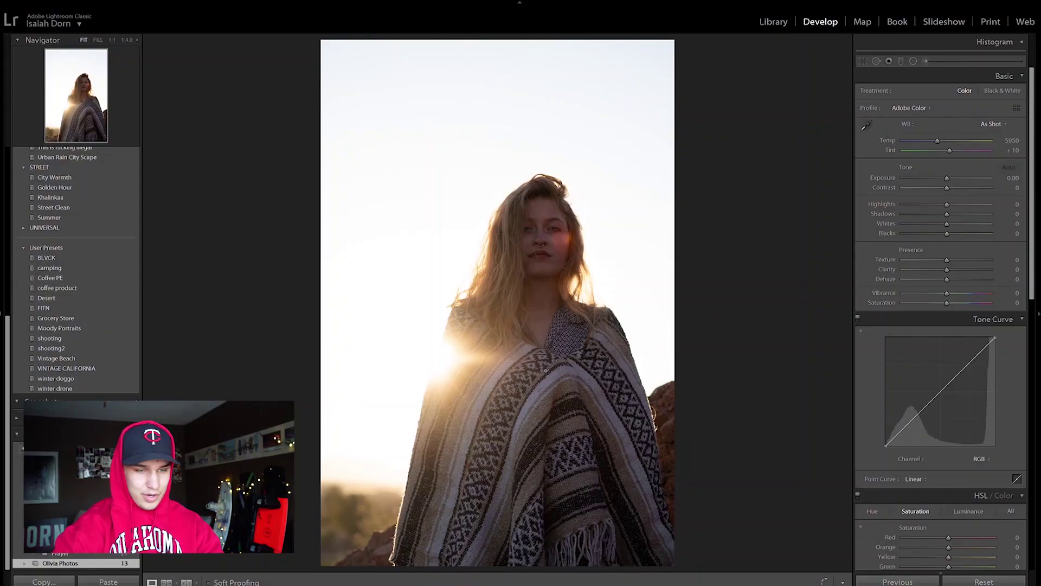
Step: Try a lower exposure on the backlit blanket portrait and undo it
left_click_drag(947, 178, 925, 178)
key("ctrl+z")
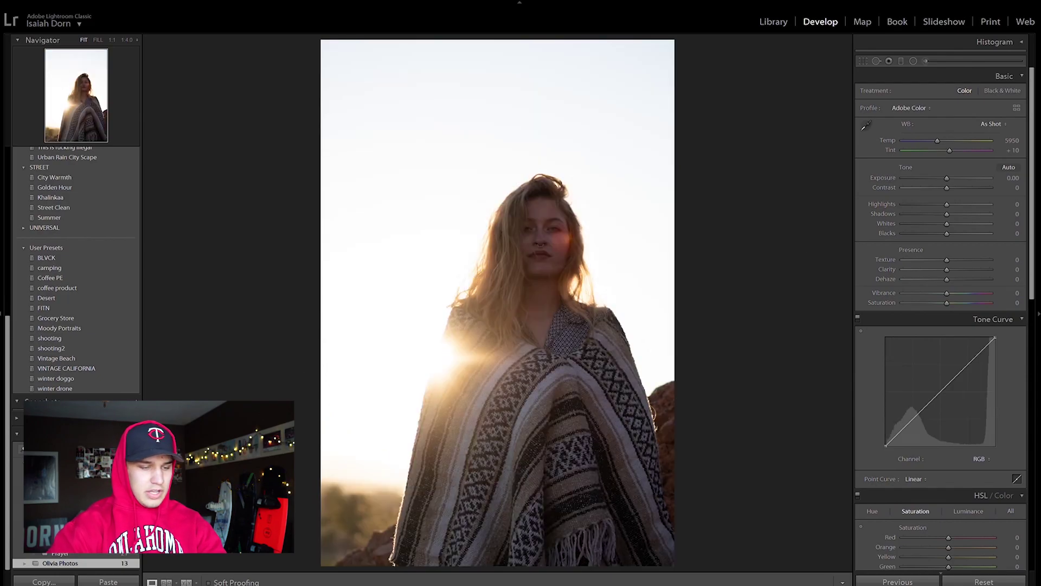
Step: Save the yellow-jacket portrait's settings as a user preset named MOODY PORTRAIT and apply it to the backlit blanket portrait
key("Right")
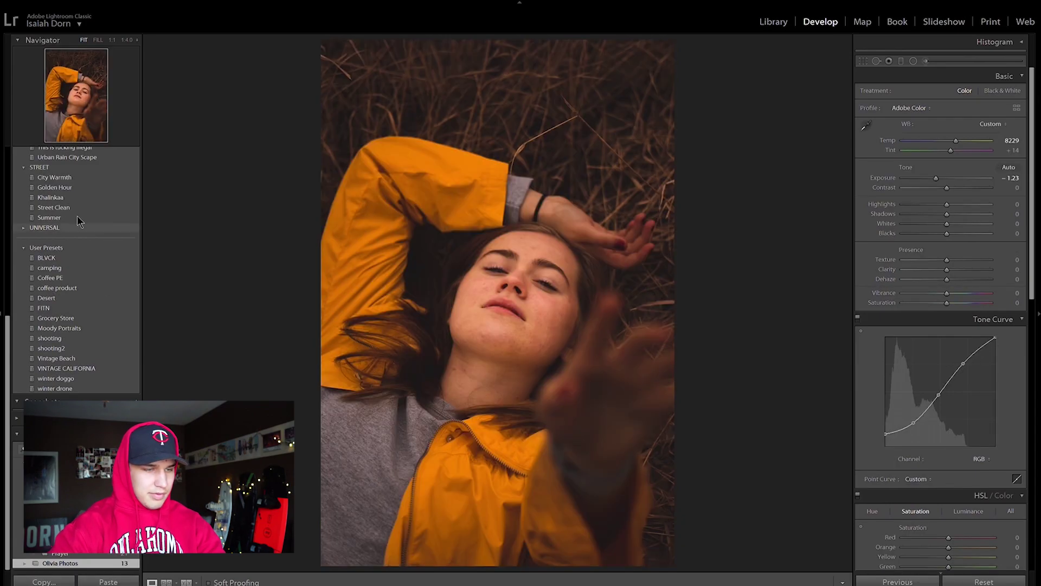
scroll(135, 157, "up", 5)
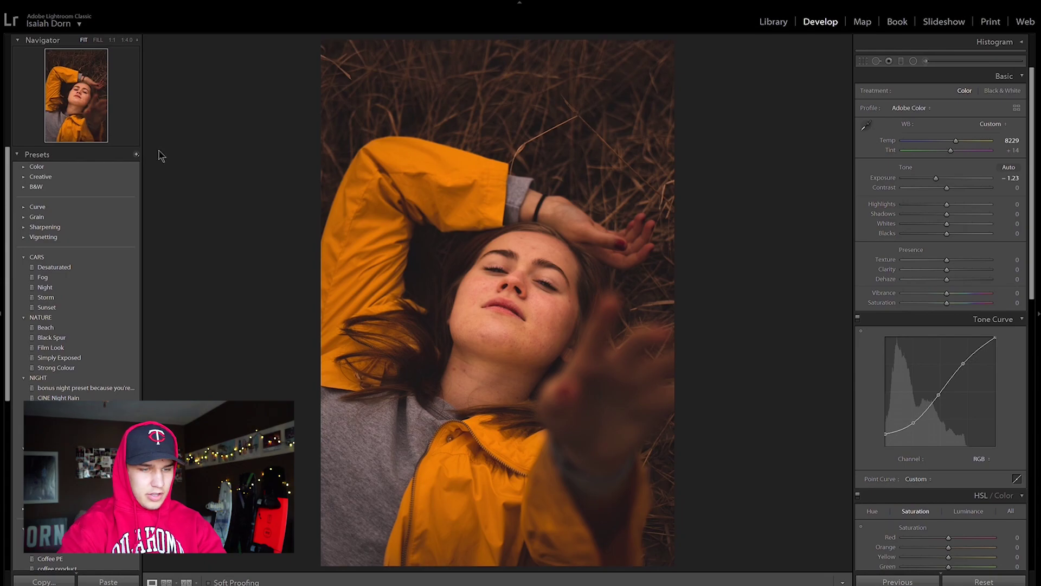
scroll(76, 271, "down", 10)
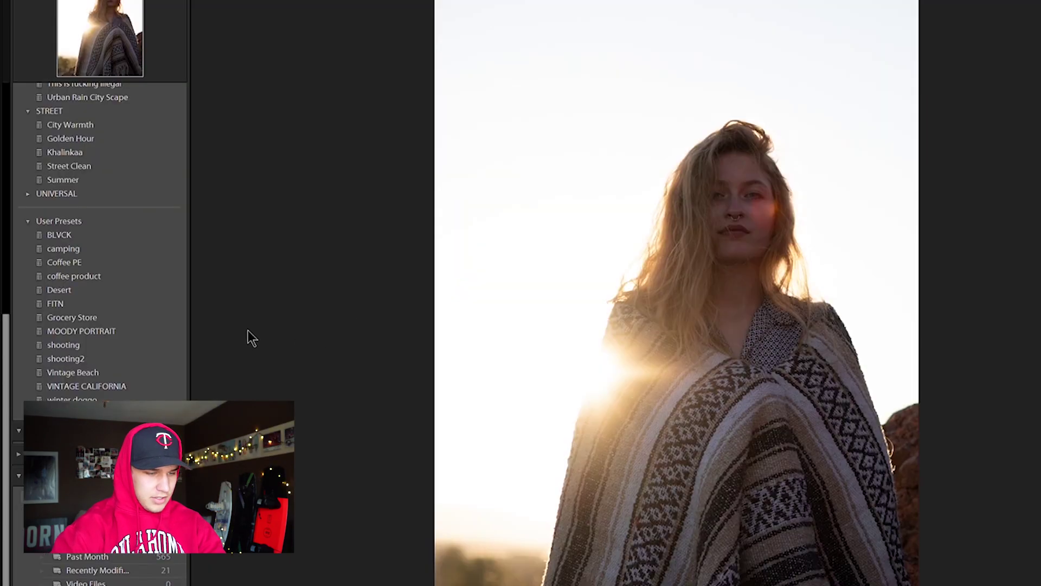
left_click(112, 326)
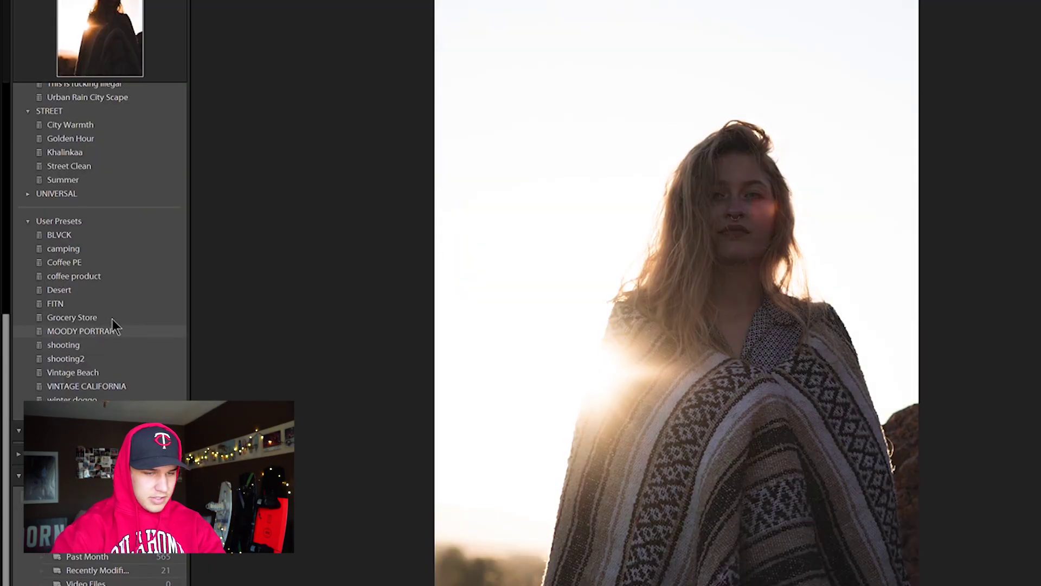
Step: Set the backlit portrait's white balance temperature to 5896
mouse_move(956, 140)
left_mouse_down()
mouse_move(918, 159)
mouse_move(938, 147)
left_mouse_up()
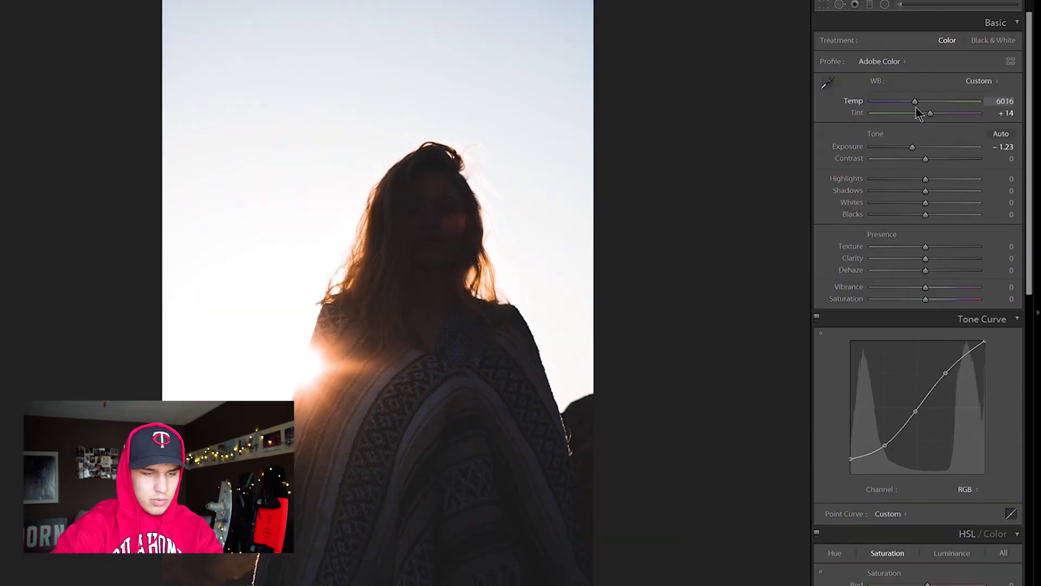
left_click_drag(916, 110, 912, 108)
Step: Darken and cool the sky around the woman with local adjustments, using a brush with temperature -20 and exposure -1.14
key("m")
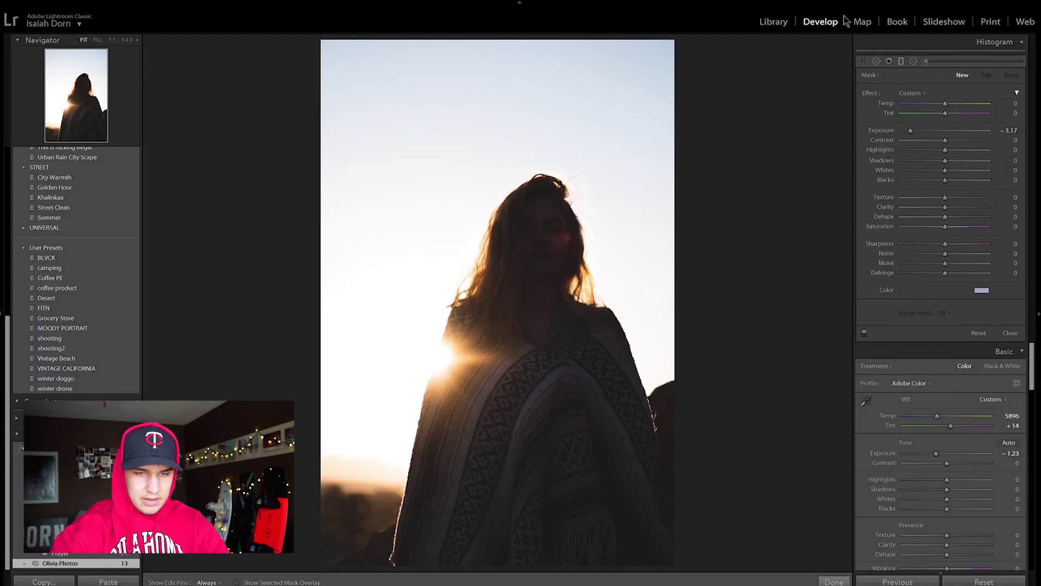
left_click(925, 61)
left_click_drag(922, 122, 926, 123)
mouse_move(805, 412)
left_mouse_down()
mouse_move(806, 391)
mouse_move(520, 168)
left_mouse_up()
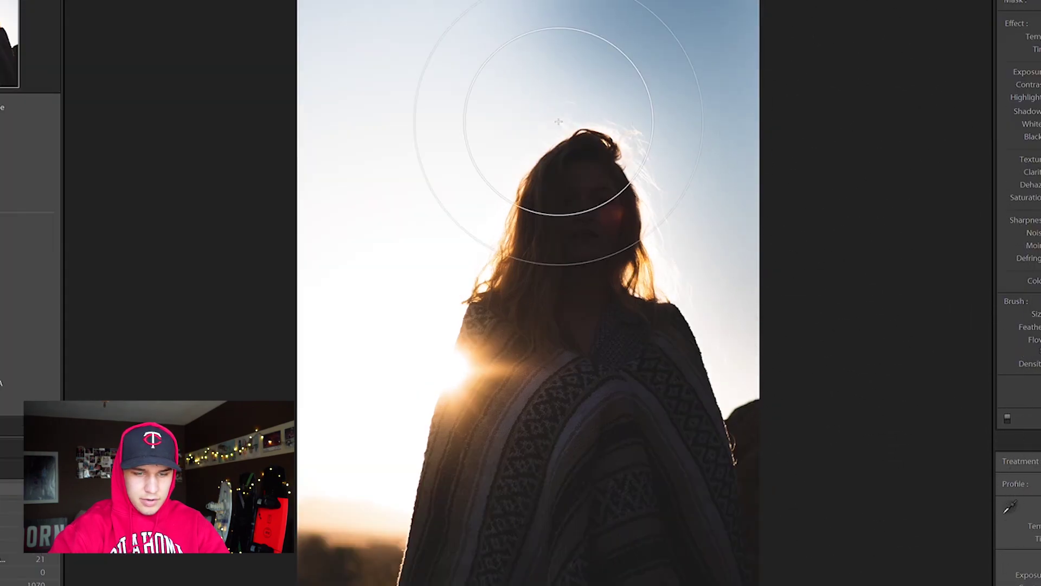
mouse_move(558, 121)
left_mouse_down()
mouse_move(561, 349)
mouse_move(434, 569)
mouse_move(568, 214)
mouse_move(801, 111)
left_mouse_up()
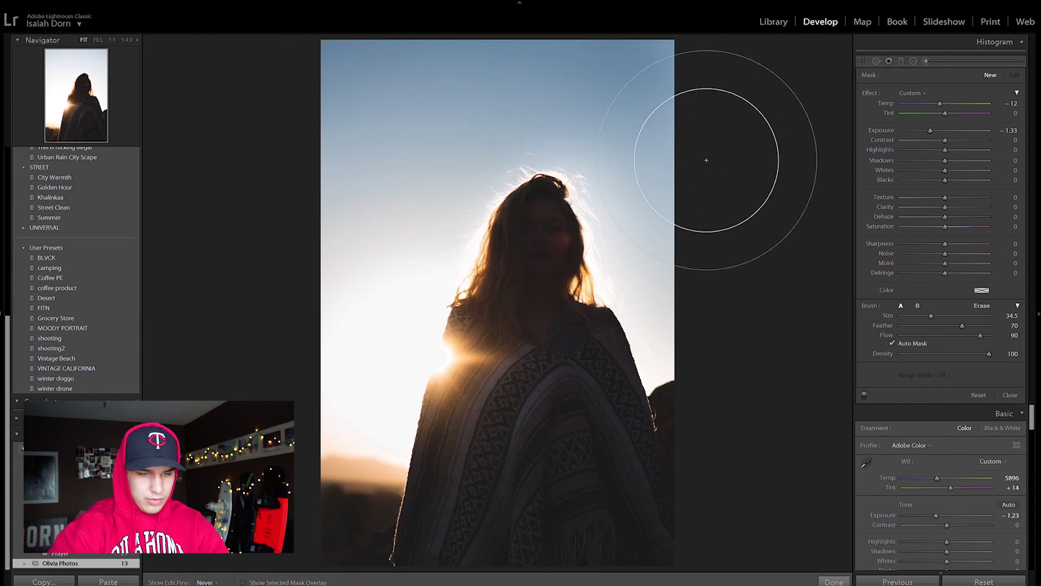
mouse_move(430, 144)
left_mouse_down()
mouse_move(423, 56)
mouse_move(664, 353)
left_mouse_up()
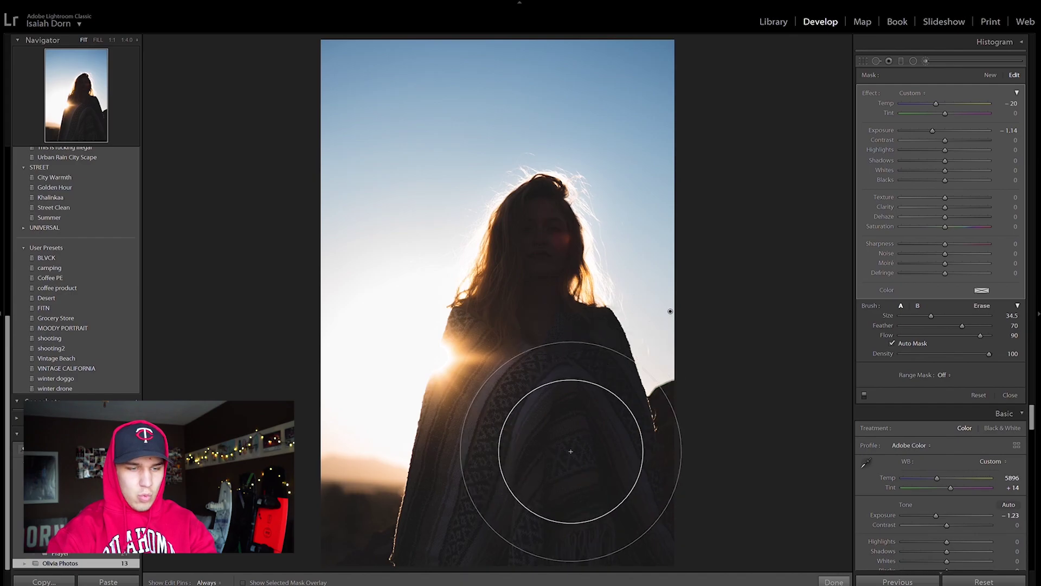
Step: Place an inverted radial filter over the backlit woman's face with exposure 1.53 and temperature 17
key("shift+m")
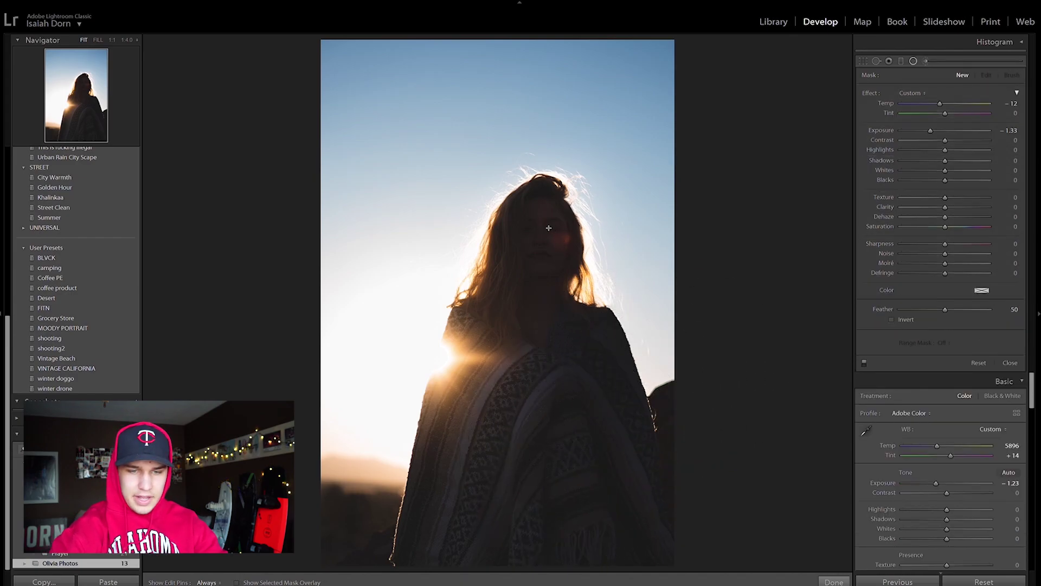
left_click_drag(551, 245, 580, 302)
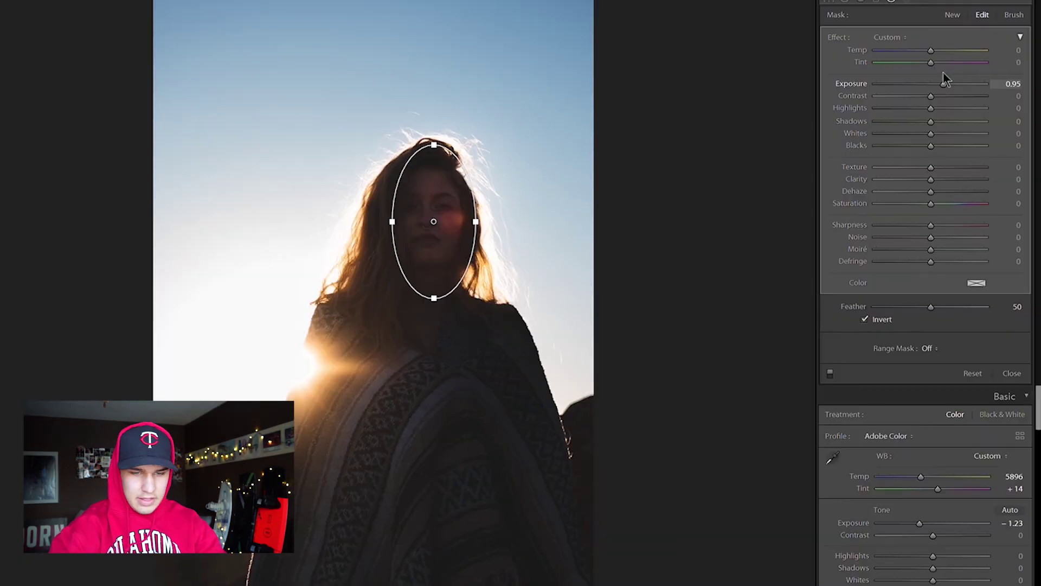
left_click_drag(955, 131, 960, 130)
left_click_drag(950, 73, 954, 73)
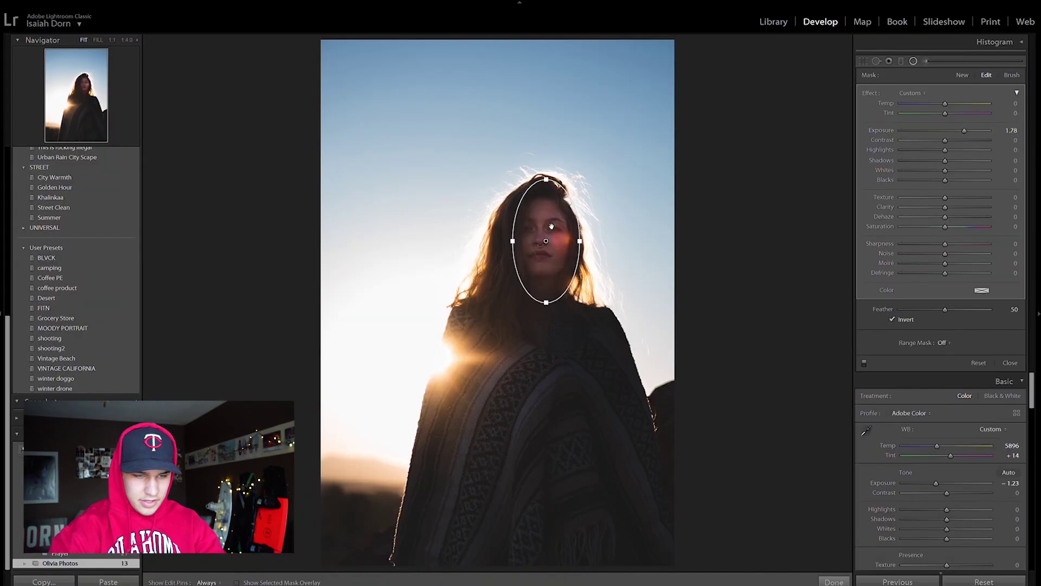
left_click_drag(551, 226, 553, 222)
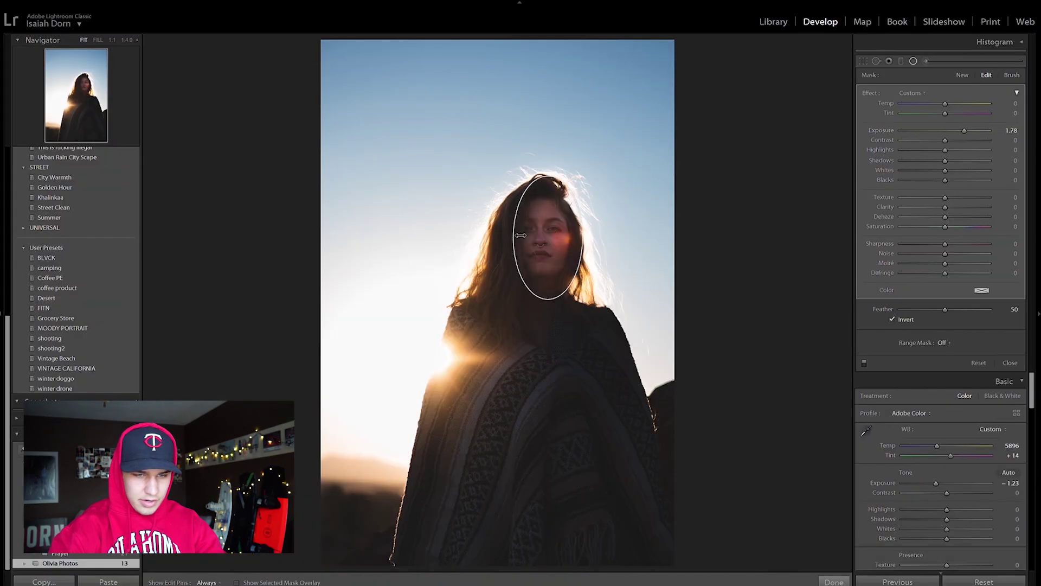
left_click_drag(945, 102, 960, 128)
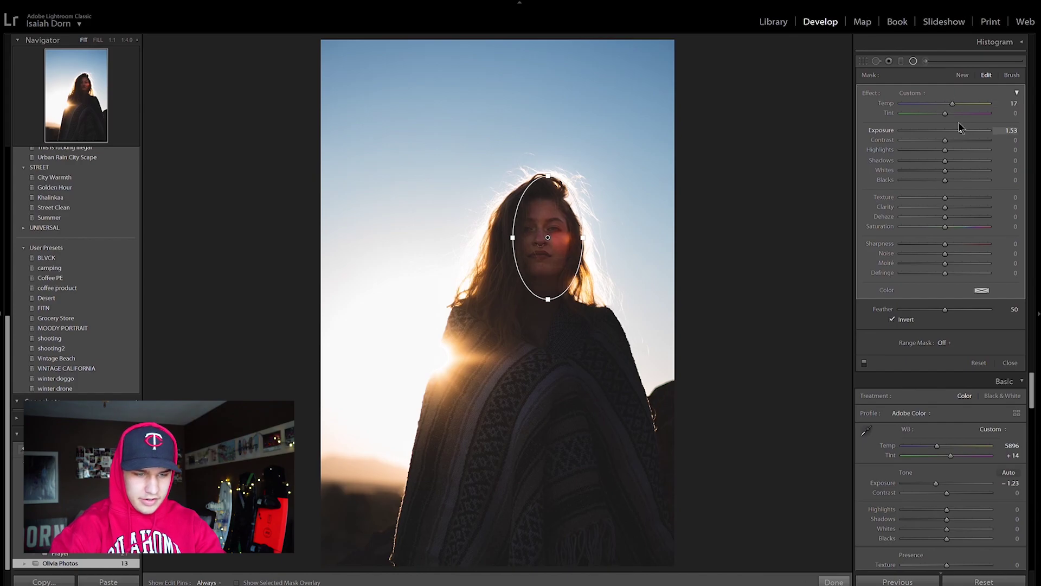
key("Return")
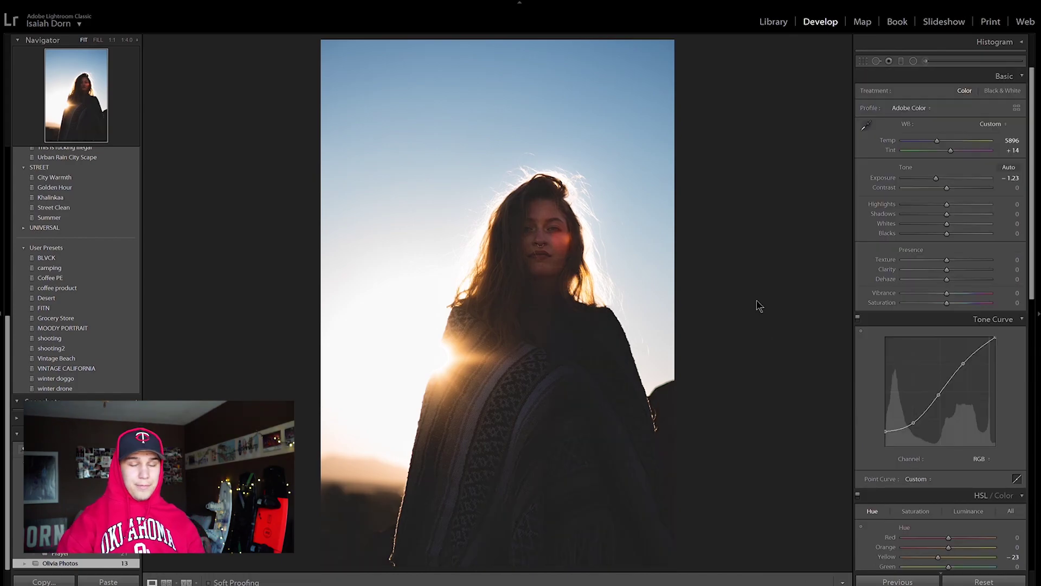